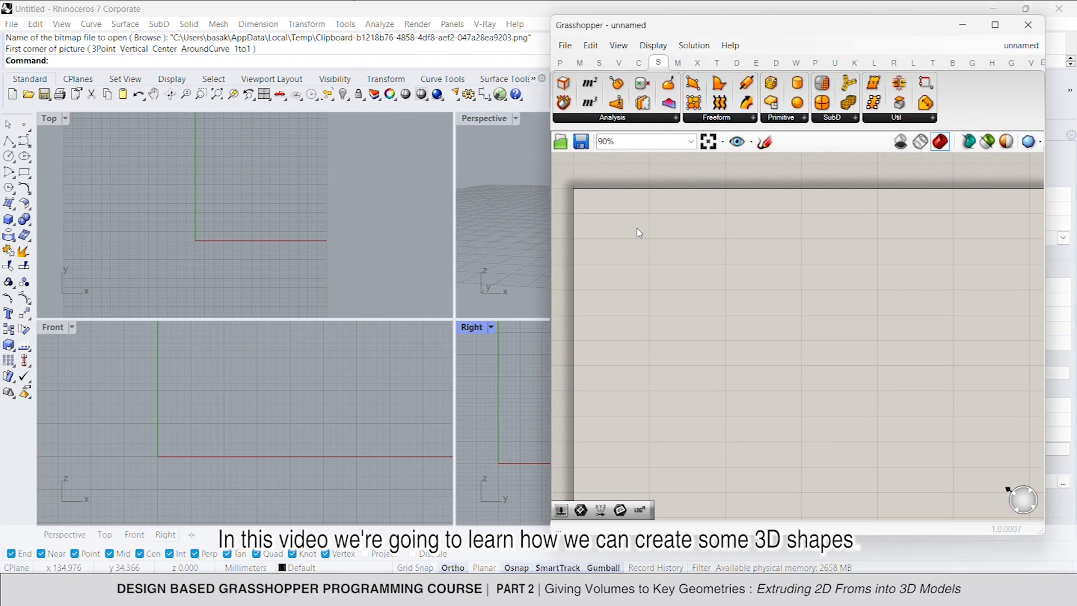
- Add a Center Box component to the canvas, move it away from the canvas edge, and view the box up close
text(box)
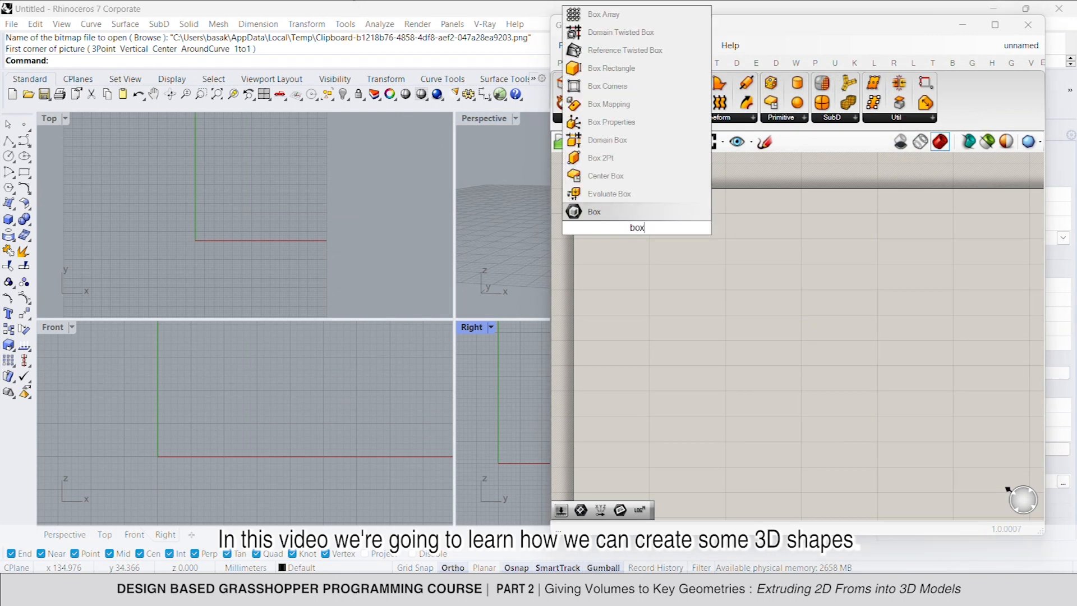
click(645, 212)
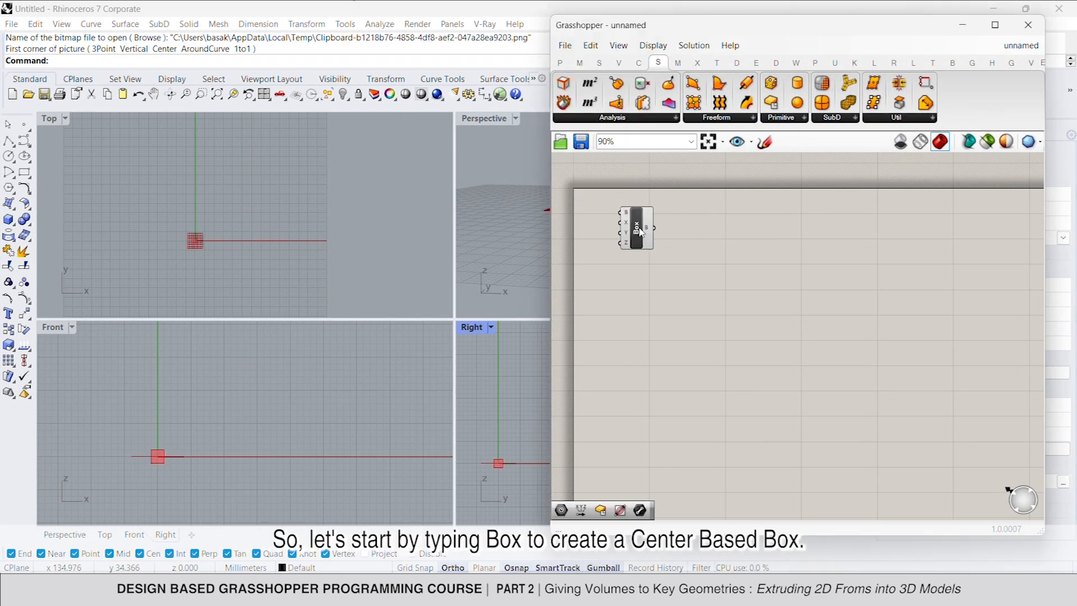
drag(641, 231, 725, 228)
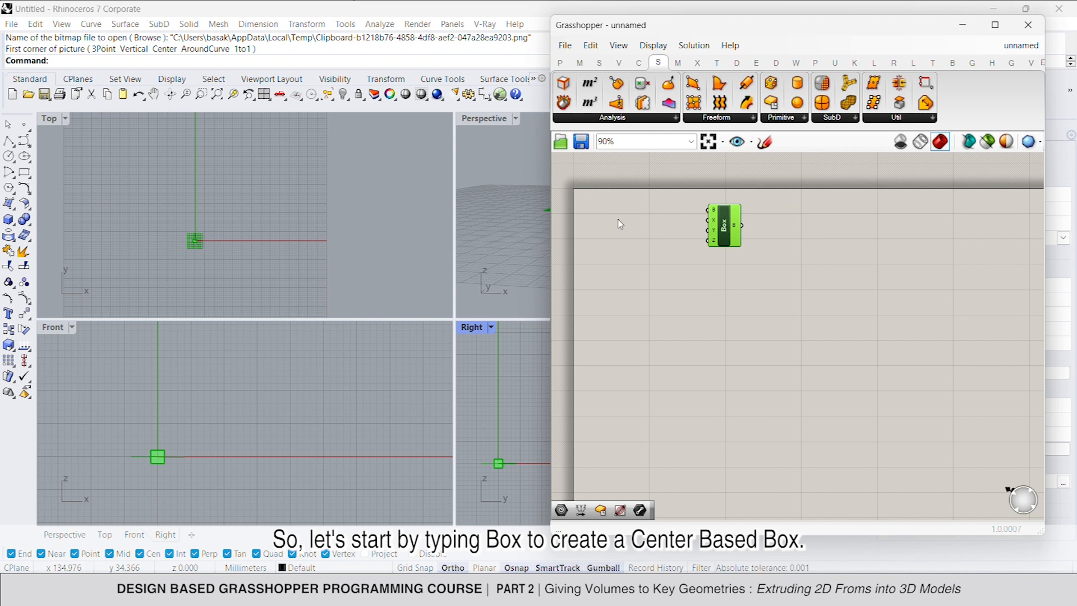
scroll(203, 244, up, 13)
right_drag(202, 249, 262, 245)
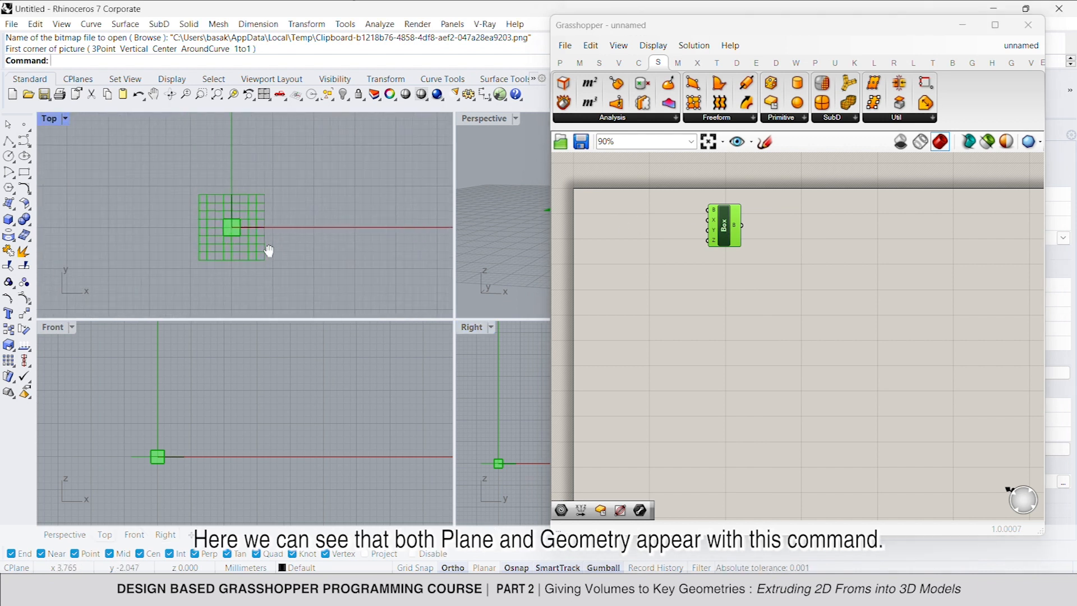
- Add a Geometry container beside the Box, feed the box output into it, and turn off the Box component's own preview
double_click(782, 225)
text(geo)
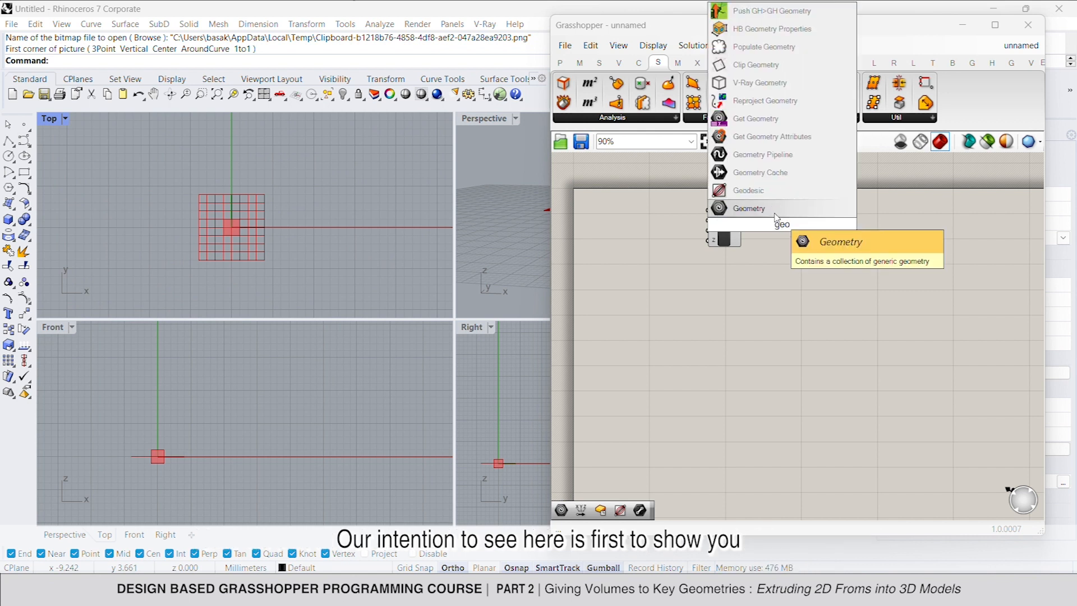
key(Return)
drag(753, 229, 743, 225)
right_click(727, 227)
click(690, 235)
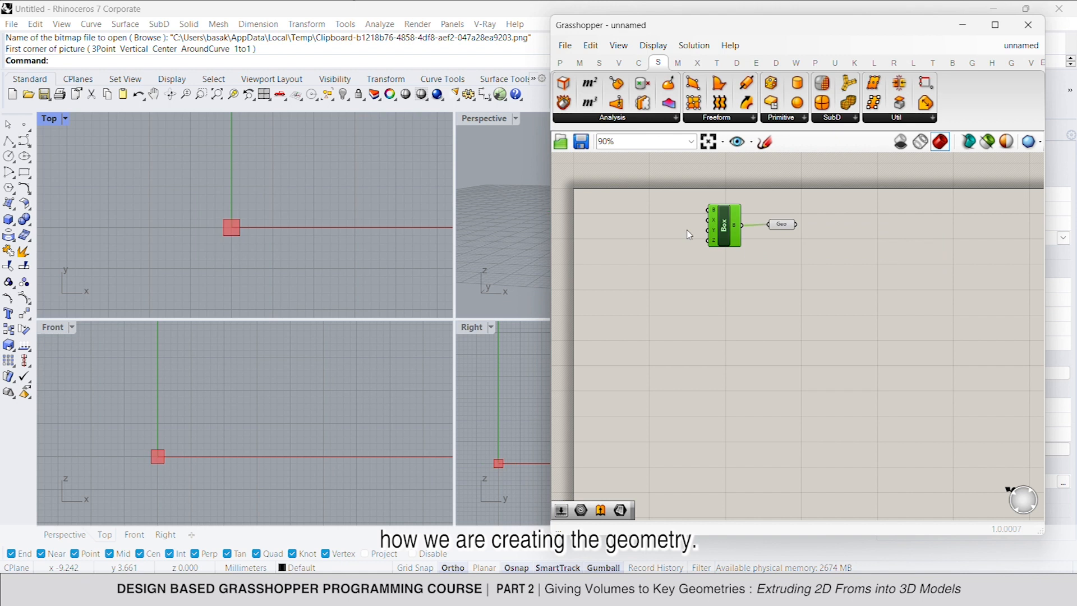
- Create three number sliders set to 15 and wire them to the Box's X, Y and Z inputs
double_click(644, 226)
text(15)
key(Return)
click(643, 223)
key(ctrl+c)
key(ctrl+v)
key(ctrl+v)
drag(652, 231, 691, 242)
scroll(292, 385, down, 5)
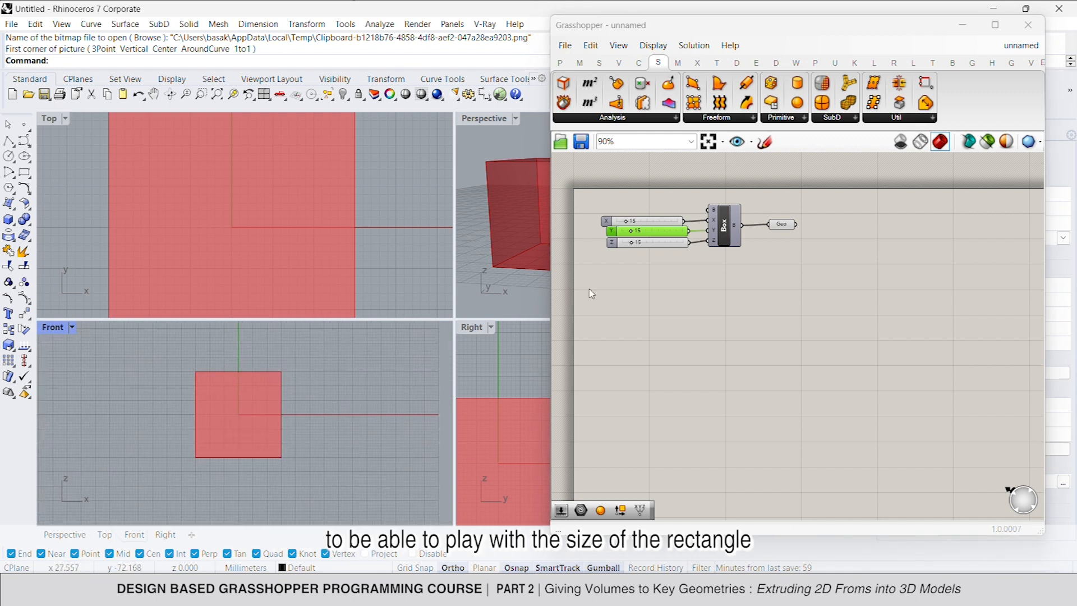
- Resize the box by setting its X slider to 19 and its Y slider to 13
scroll(343, 233, down, 3)
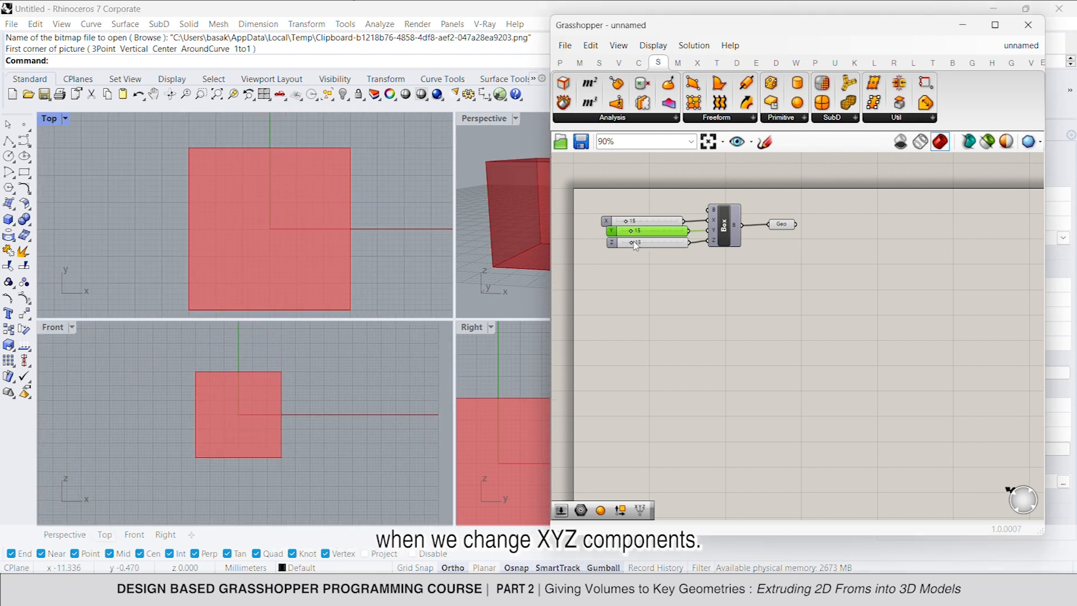
drag(634, 233, 650, 218)
click(728, 325)
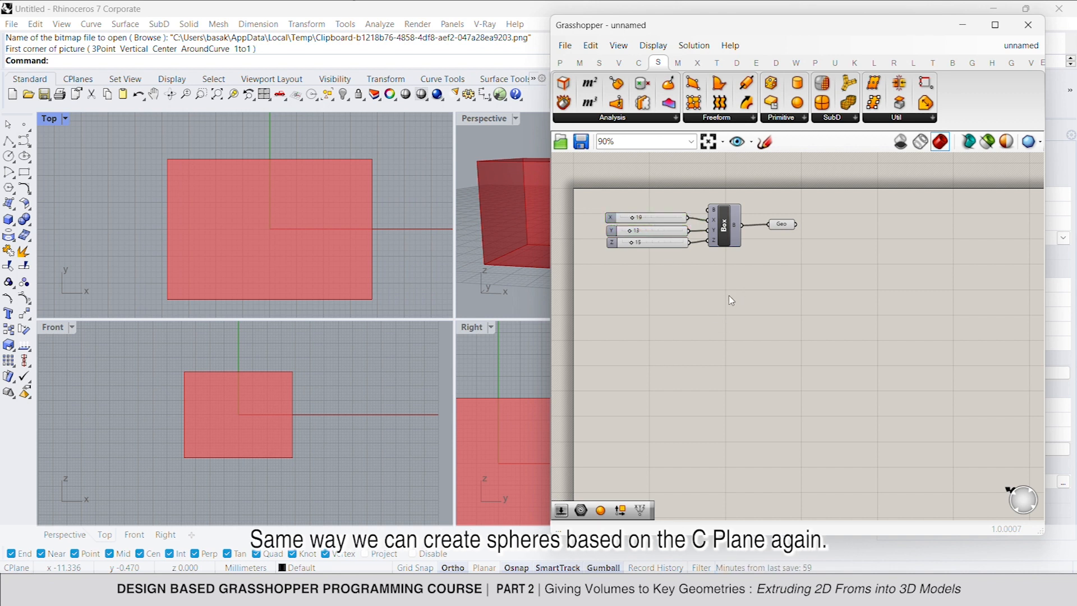
- Add a Sphere component below the Box and feed it into the Geometry container in place of the box
double_click(730, 297)
text(s)
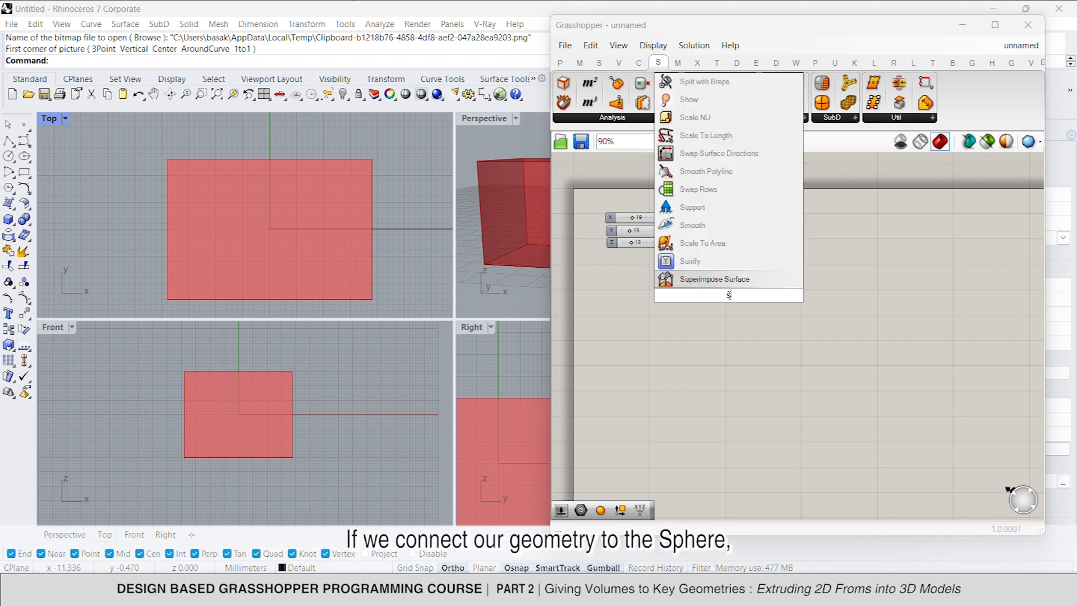
text(ph)
key(Return)
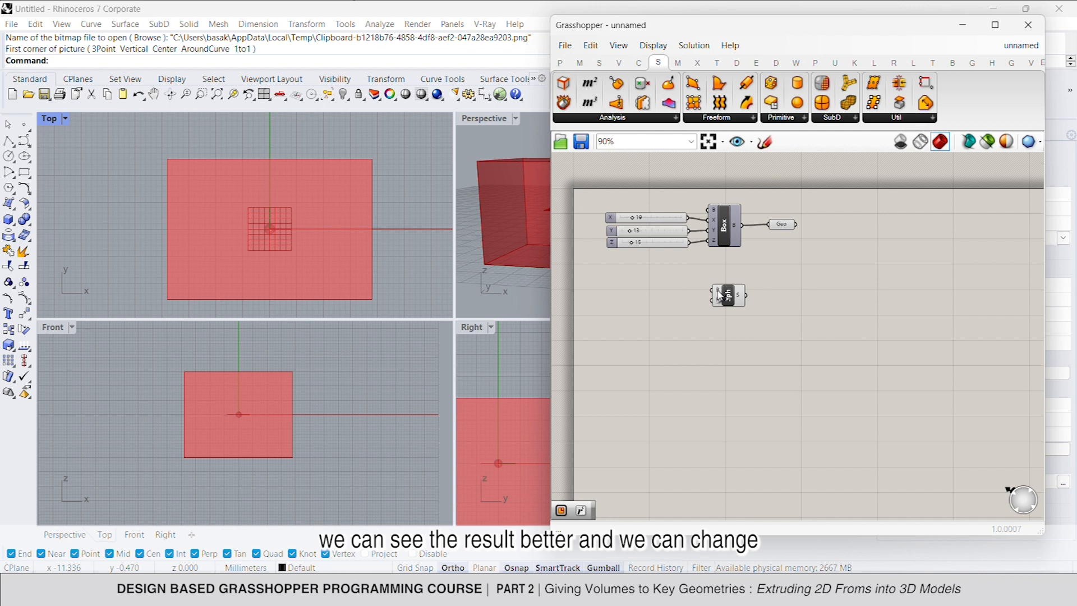
click(726, 300)
drag(769, 225, 743, 298)
- Turn off the Sphere's own preview, drive its radius from the 15 slider, and place it directly beneath the Box
right_click(730, 301)
click(739, 320)
drag(714, 301, 632, 245)
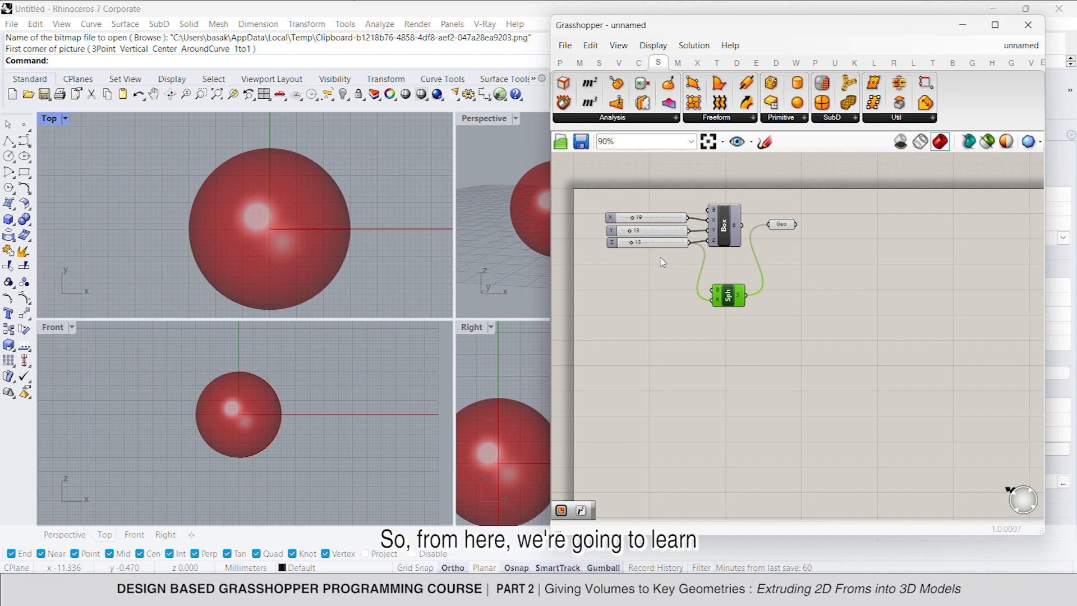
drag(733, 295, 727, 267)
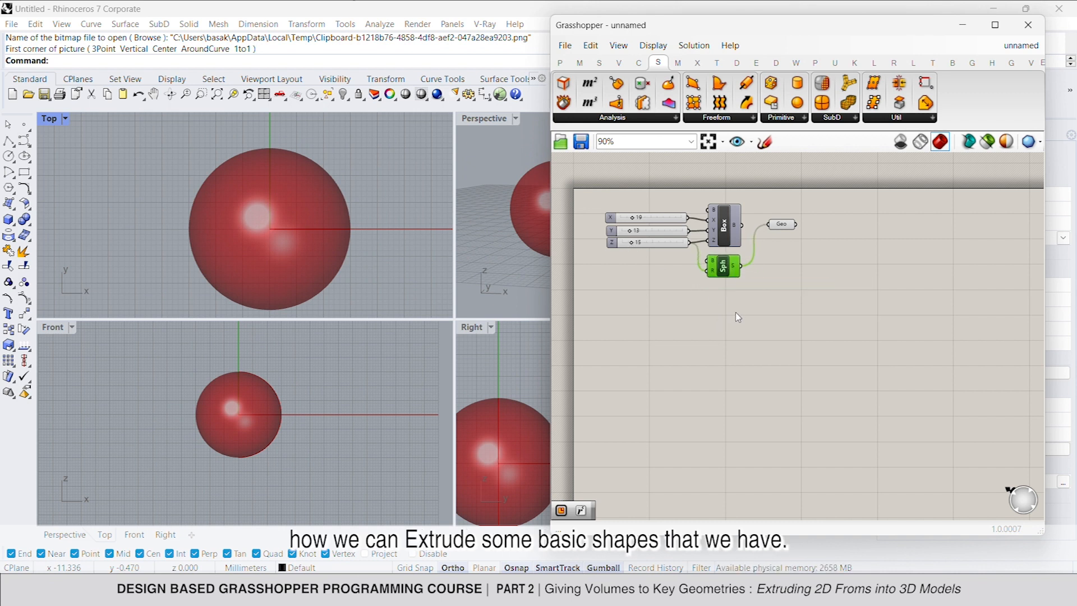
mouse_move(779, 227)
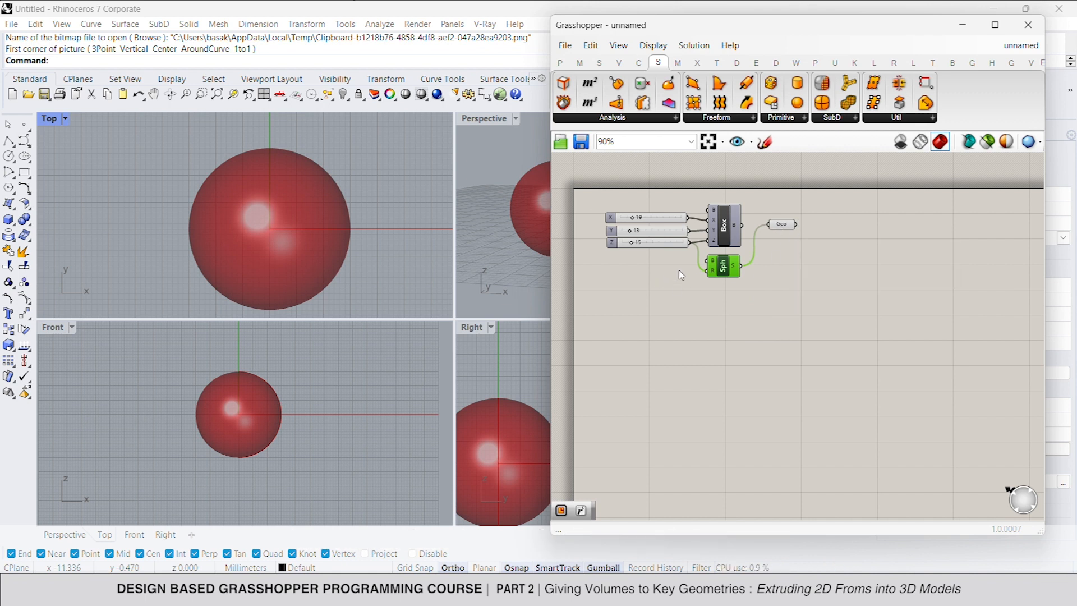
- Add a Rectangle component below the Sphere and wire its rectangle output into the Geometry container instead
double_click(719, 339)
text(rect)
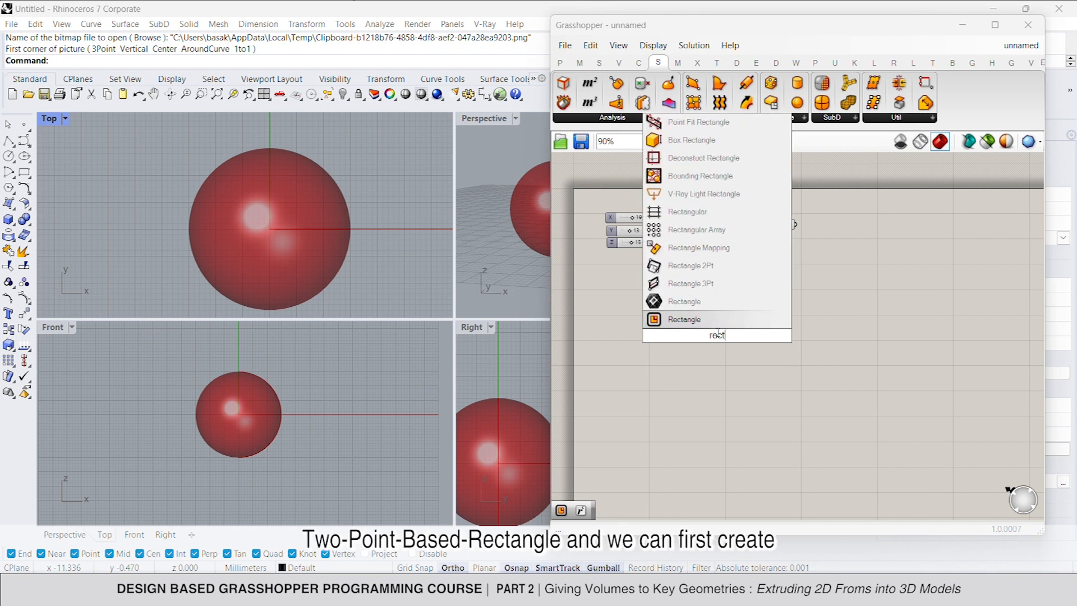
key(Return)
drag(769, 225, 735, 325)
- Turn off the Rectangle component's own preview and place the Geometry container beside it
click(723, 321)
right_click(723, 320)
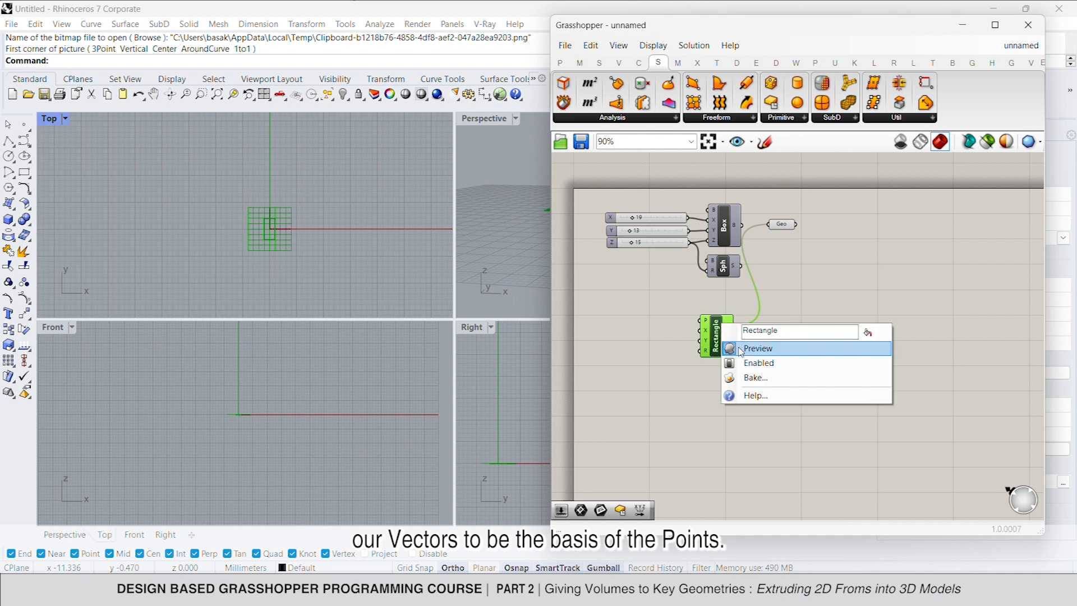
click(752, 348)
drag(782, 224, 780, 326)
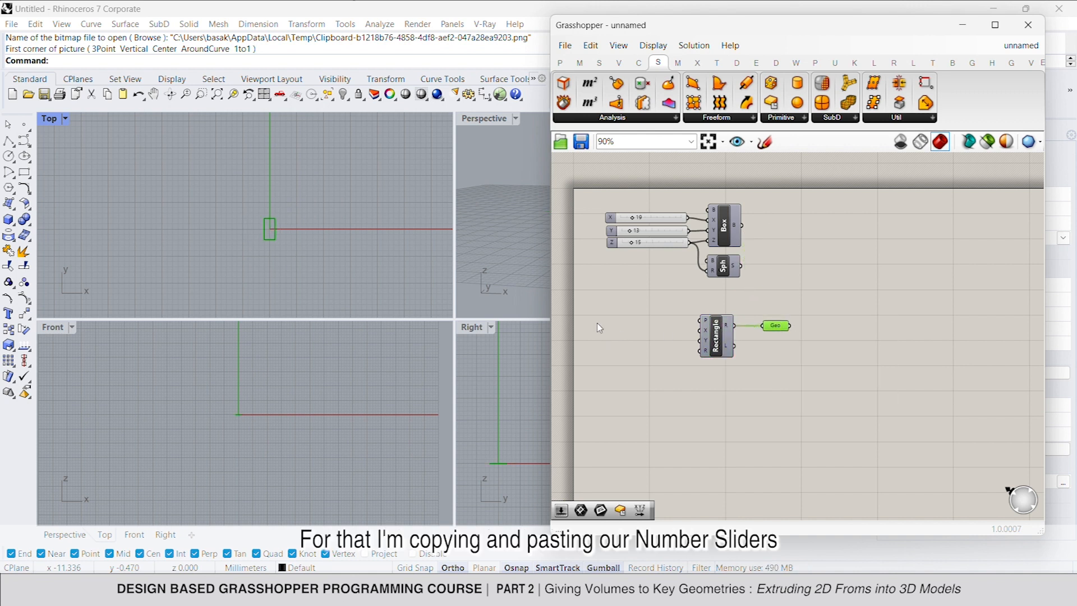
- Duplicate the box's three number sliders and place the copies in front of the Rectangle component
drag(603, 283, 698, 194)
key(ctrl+c)
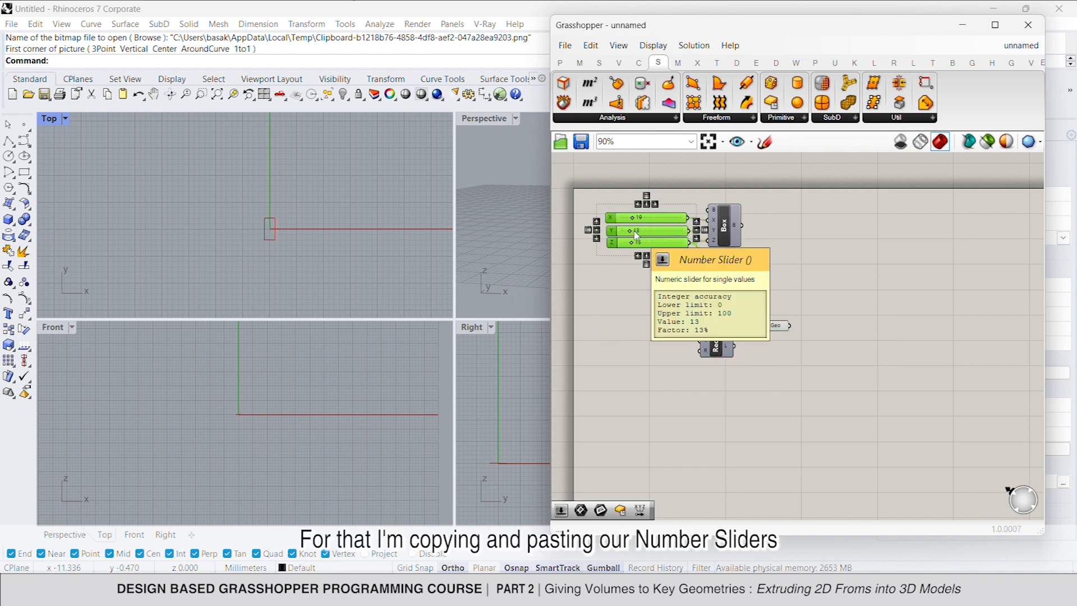
key(ctrl+v)
drag(655, 247, 634, 350)
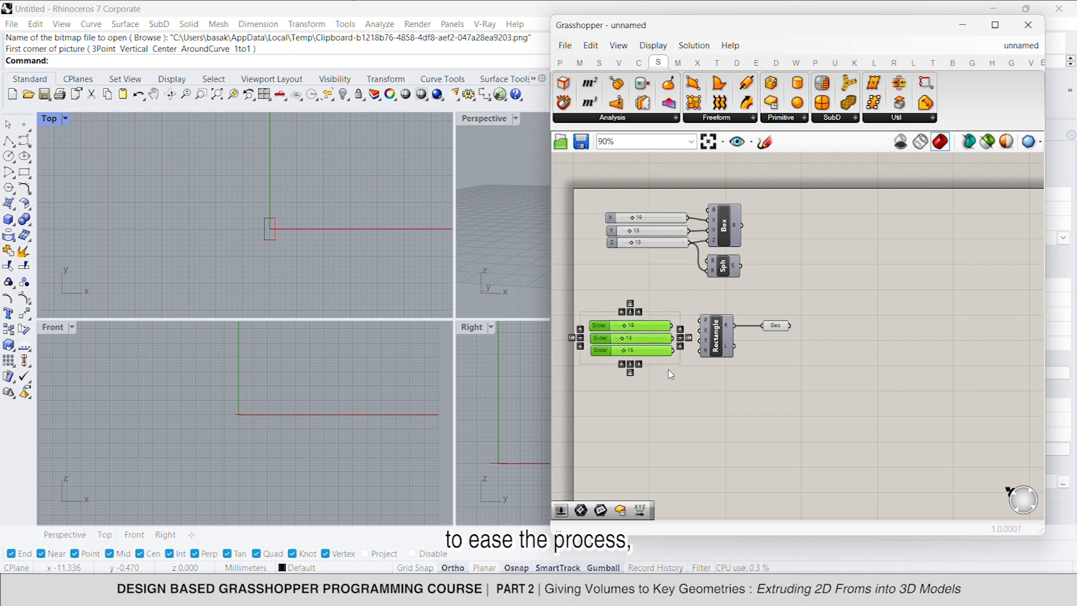
click(660, 388)
- Add a Vector XYZ component driven by the three copied sliders, moving the Rectangle and Geometry components aside to make room
double_click(669, 393)
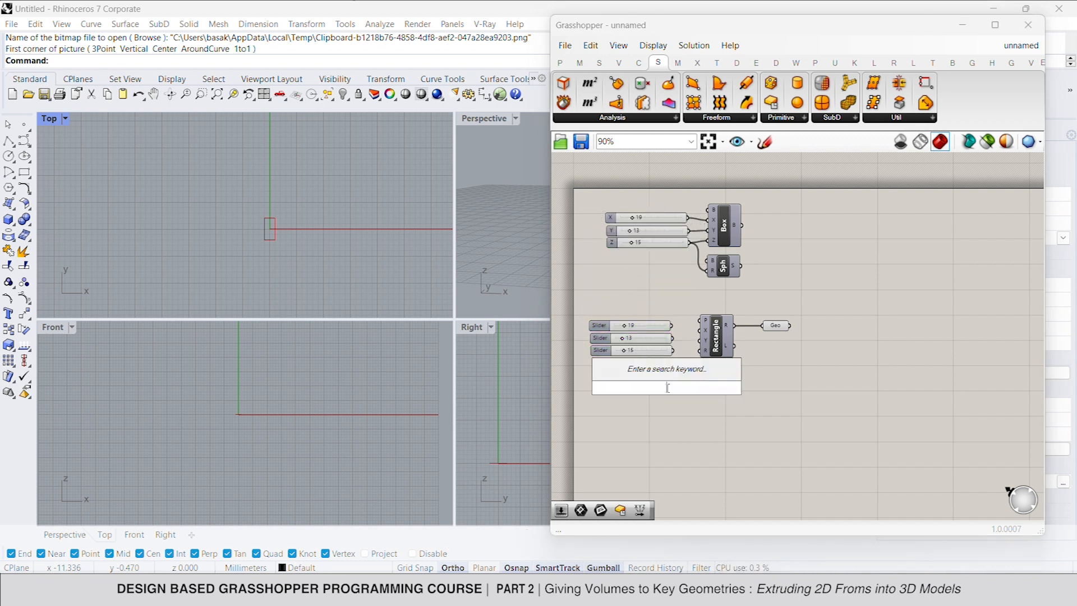
text(vect)
click(639, 353)
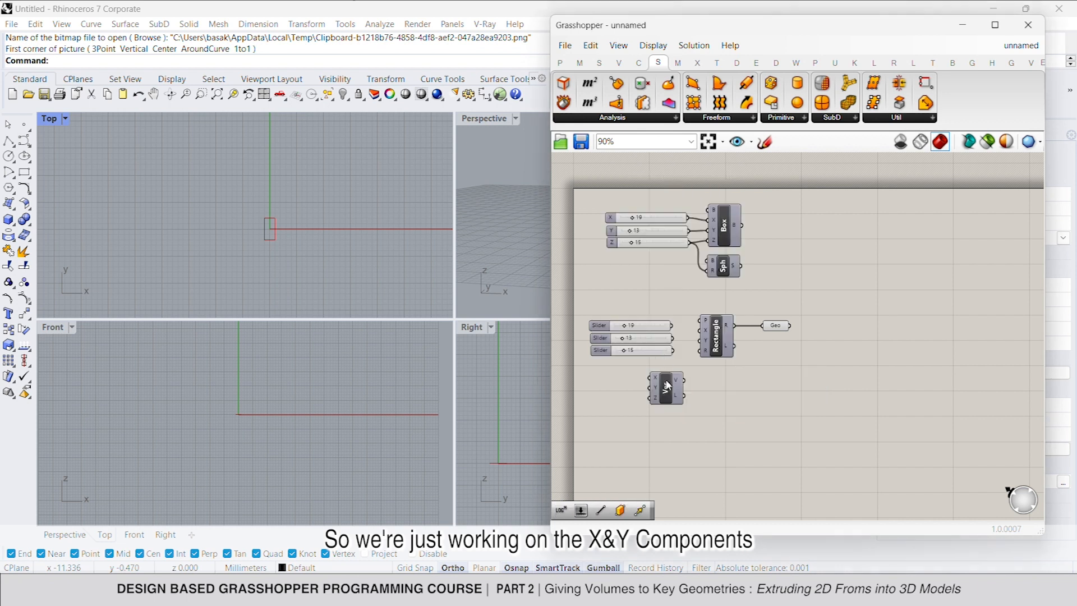
drag(653, 383, 690, 325)
drag(673, 400, 711, 392)
drag(811, 311, 847, 345)
drag(717, 380, 673, 350)
- Duplicate the vector with its three sliders directly below, and set the Z component of both vectors to 0
drag(728, 391, 645, 313)
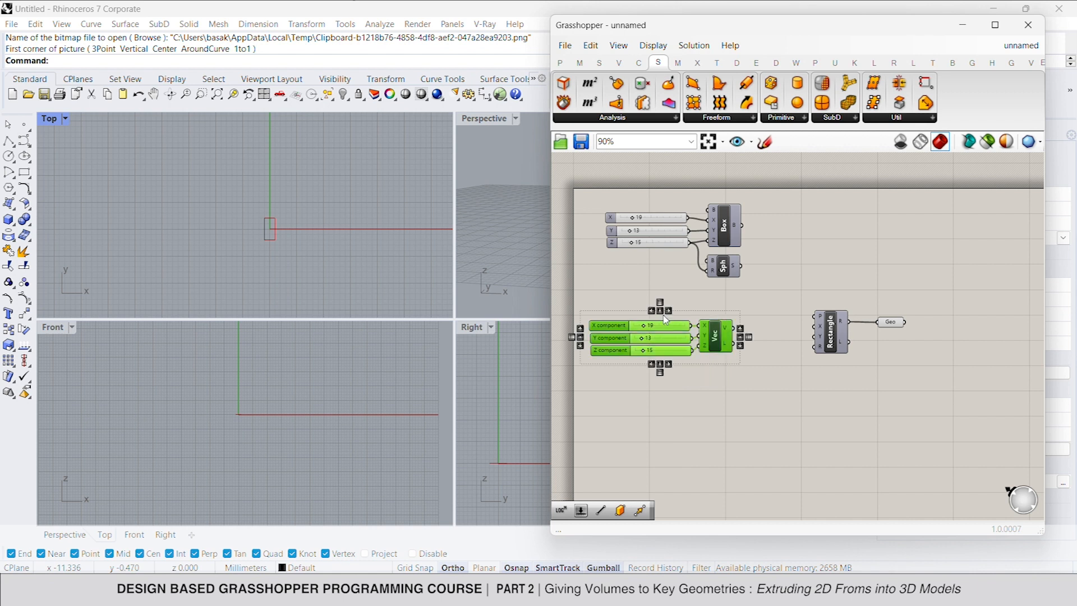
key(ctrl+c)
key(ctrl+v)
drag(711, 348, 637, 397)
click(766, 359)
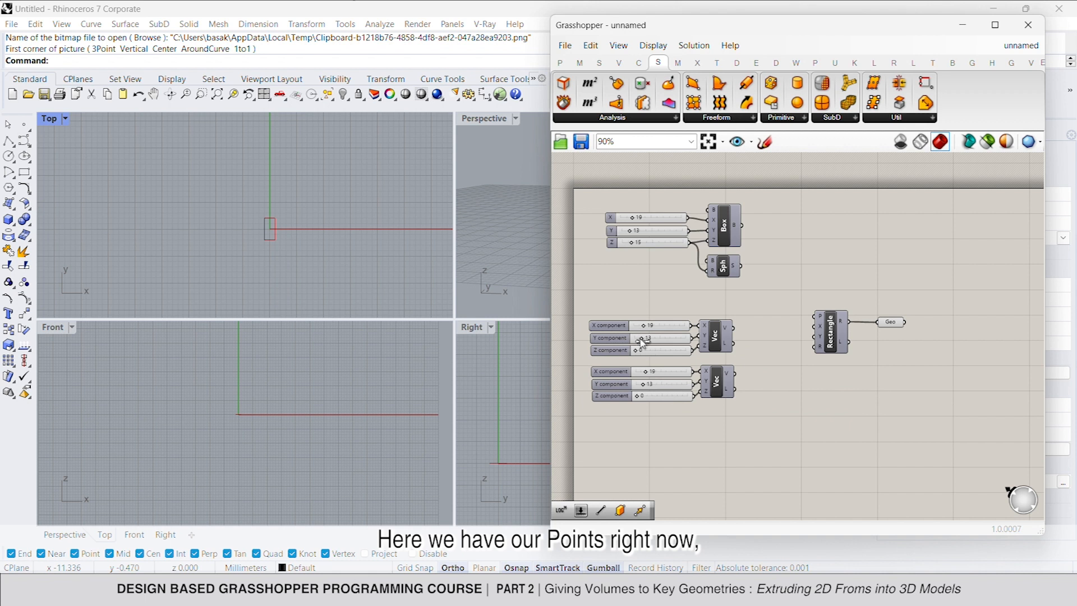
- Set the second vector's X to 26 and Y to 6, and wire the two vectors to the Rectangle's X and Y inputs
click(645, 373)
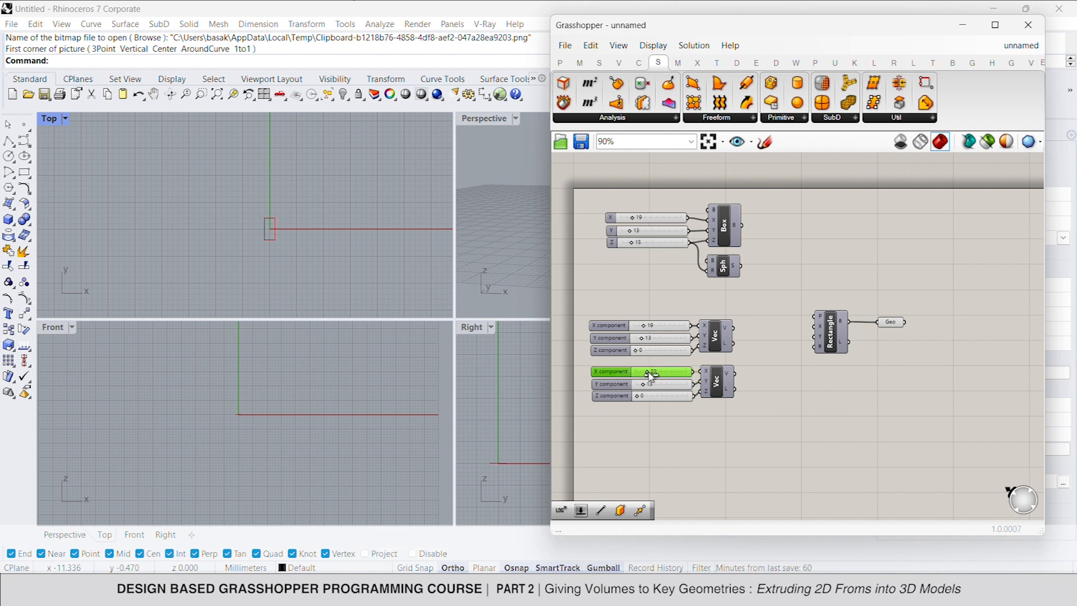
click(645, 386)
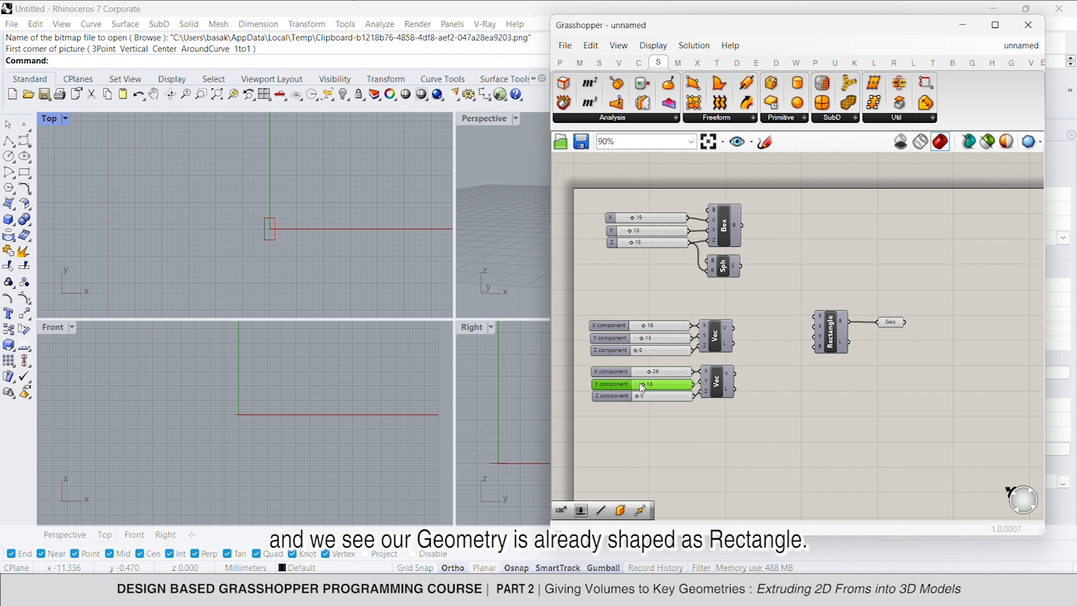
drag(735, 372, 736, 328)
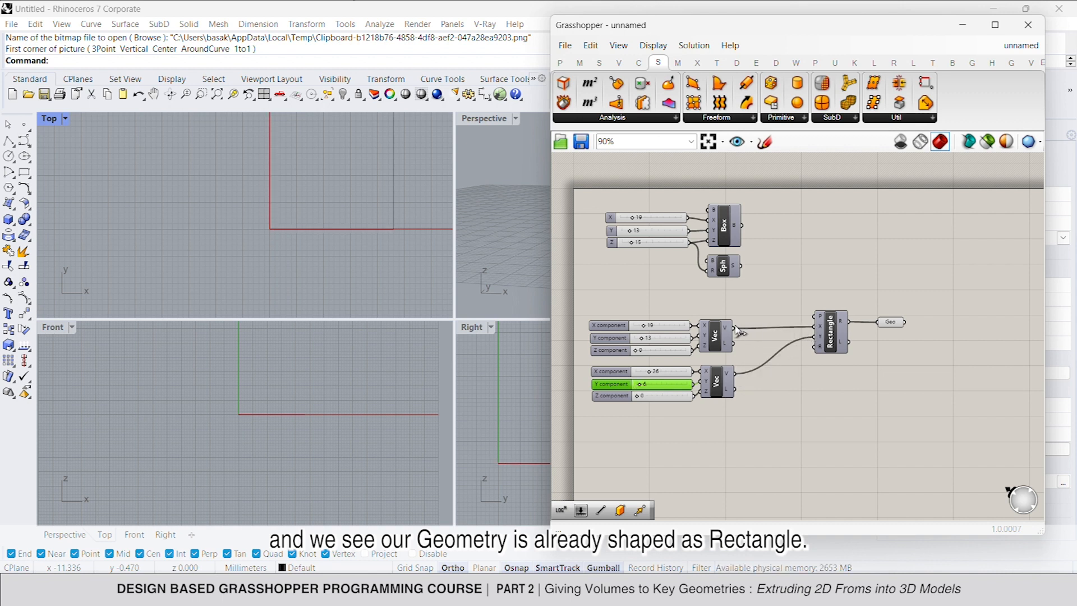
click(891, 322)
mouse_move(326, 266)
right_down()
mouse_move(342, 277)
mouse_move(317, 281)
right_up()
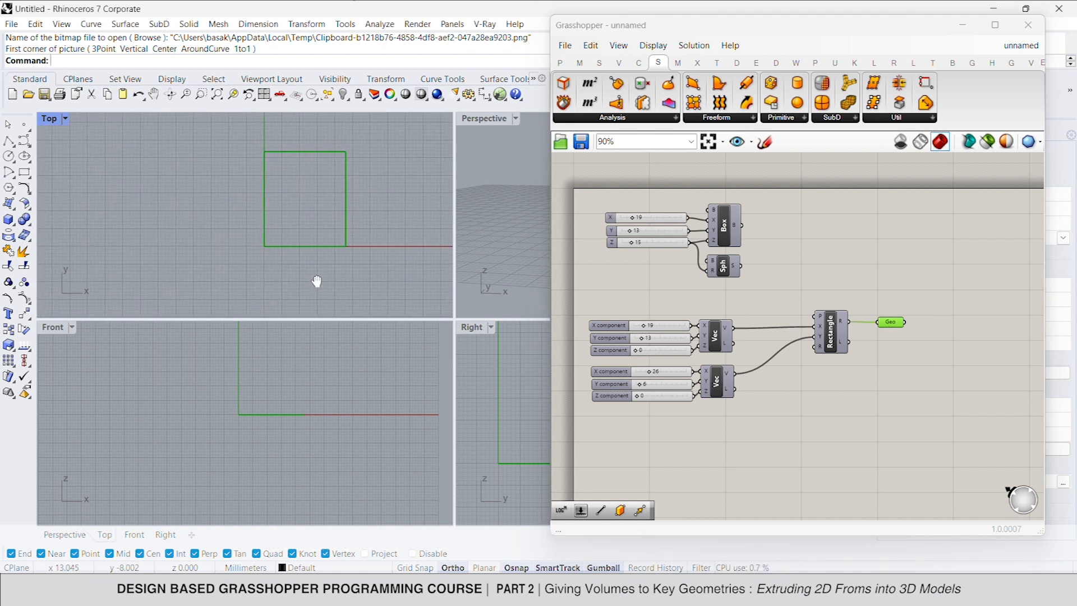
click(941, 346)
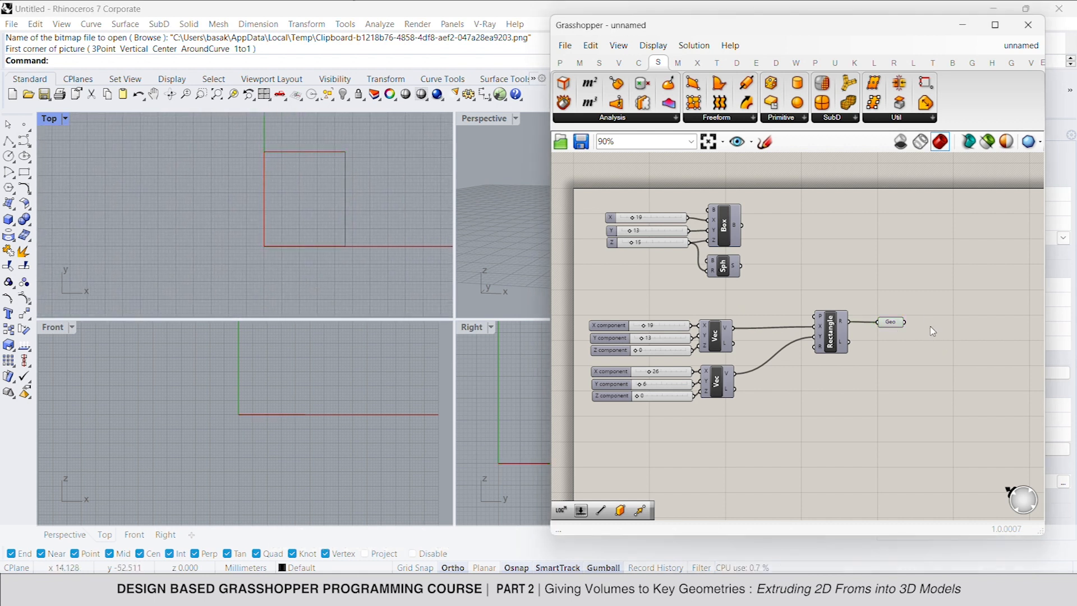
- Add a Box Rectangle component below the Geometry container and connect the Rectangle's output to its rectangle input
click(892, 323)
right_drag(942, 348, 879, 325)
click(880, 324)
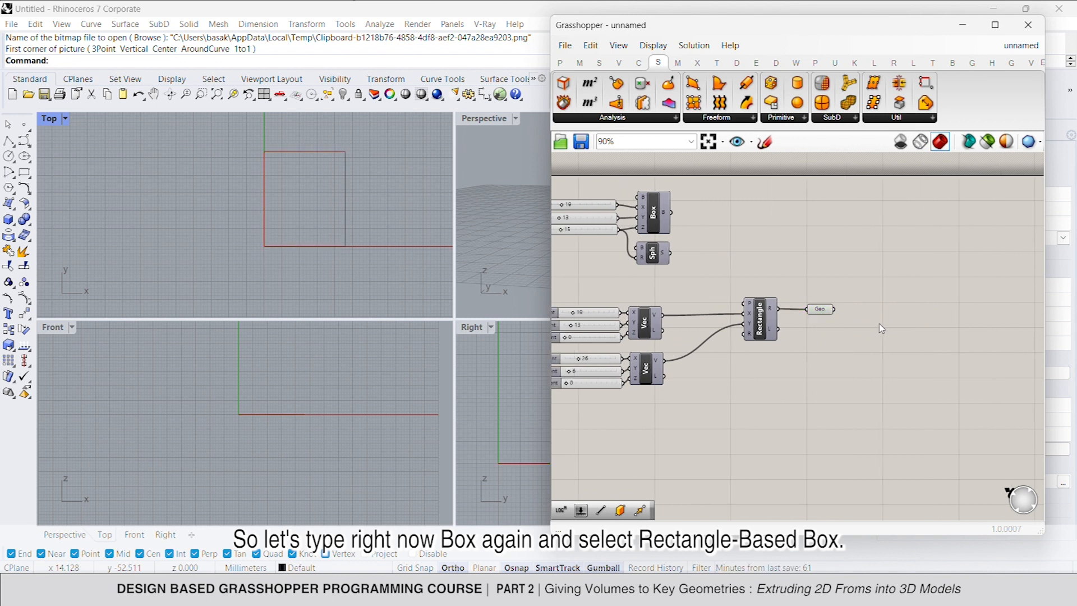
double_click(880, 324)
text(box)
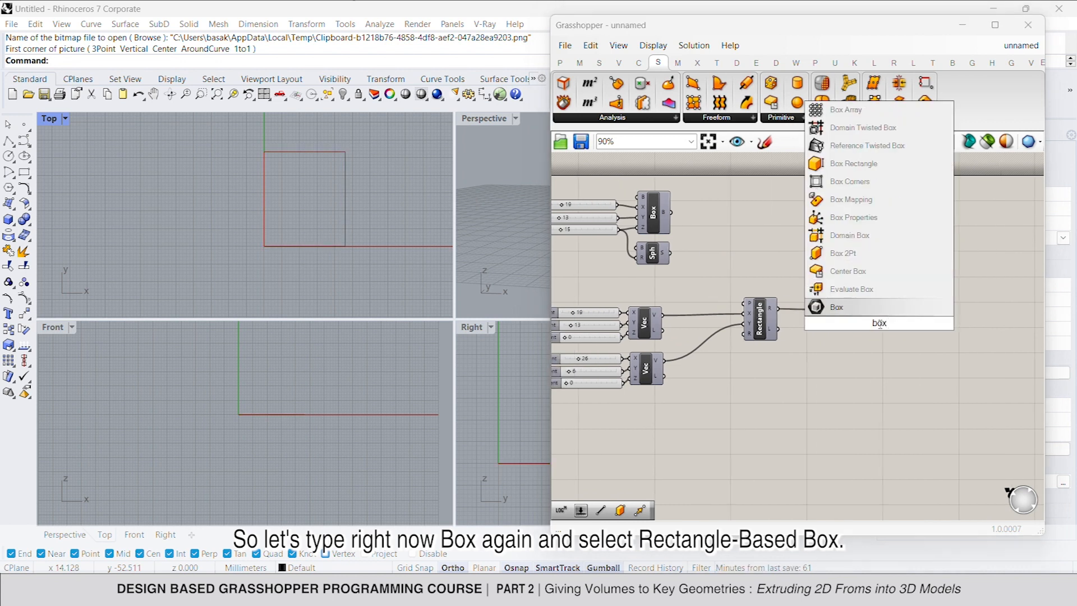
key(Up)
key(Up)
key(Up)
key(Up)
key(Up)
key(Up)
key(Up)
key(Up)
key(Return)
click(879, 328)
drag(867, 319, 818, 336)
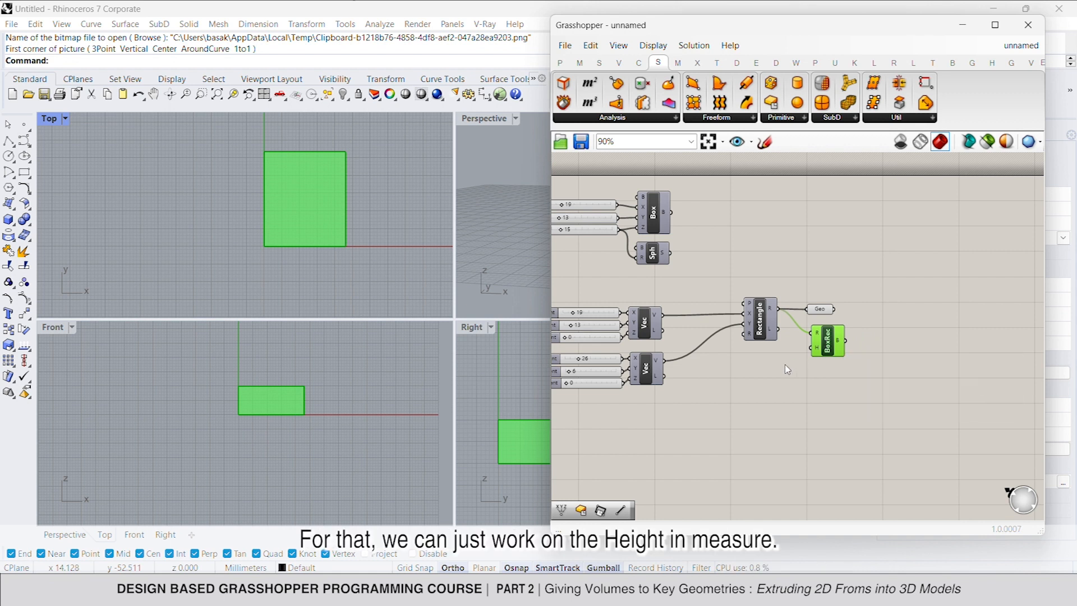
- Copy a number slider, set it to 10, and connect it to the Box Rectangle's height input
click(751, 376)
click(605, 381)
key(ctrl+c)
key(ctrl+v)
drag(613, 393, 781, 399)
drag(812, 351, 796, 395)
drag(726, 398, 760, 361)
click(797, 385)
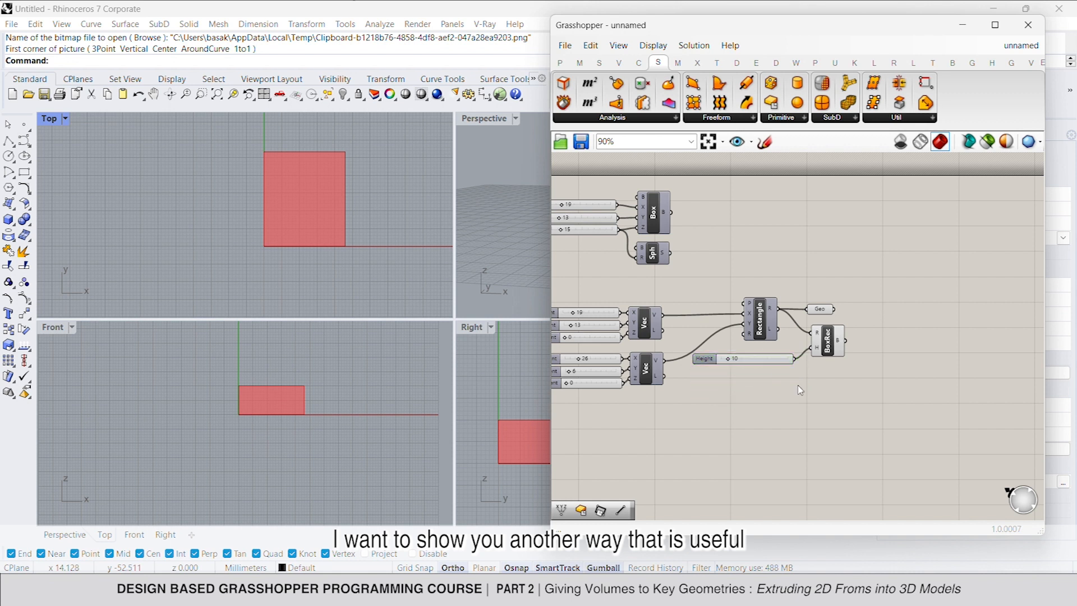
- Turn off the preview of the Geometry container and the Box Rectangle component
scroll(800, 382, down, 2)
right_drag(801, 381, 801, 352)
scroll(813, 289, up, 2)
scroll(821, 310, down, 2)
click(822, 325)
drag(844, 365, 761, 274)
right_click(876, 287)
click(915, 309)
- Duplicate both vectors together with their X, Y and Z sliders into the empty area below the originals
right_drag(746, 435, 793, 399)
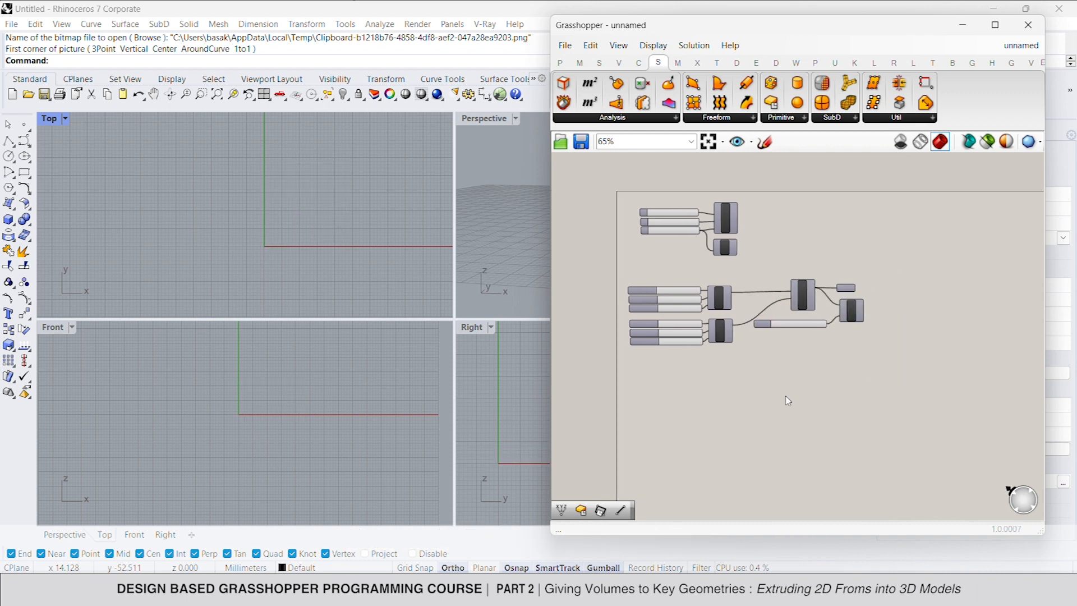
scroll(739, 413, up, 1)
drag(733, 404, 609, 259)
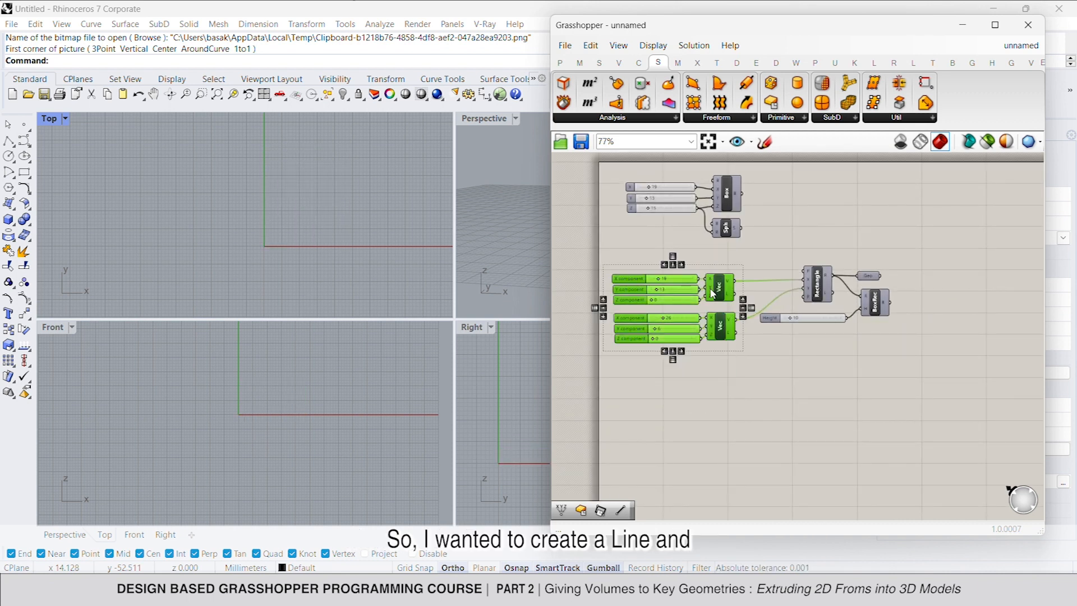
alt+drag(718, 291, 721, 405)
- Add a Line component beside the duplicated vectors and connect the two vector outputs to its A and B inputs
double_click(794, 394)
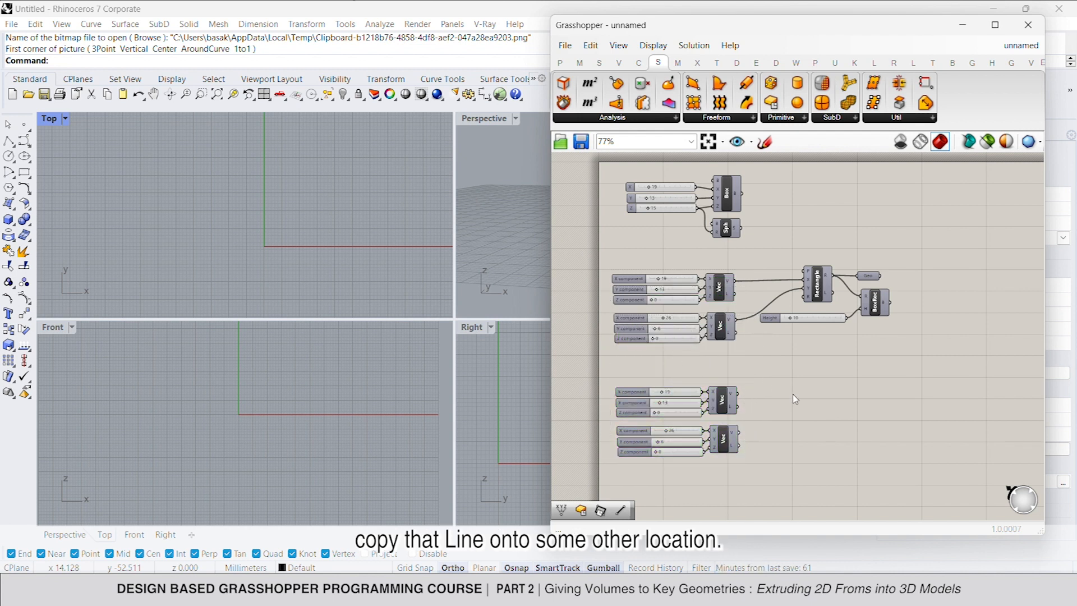
text(line)
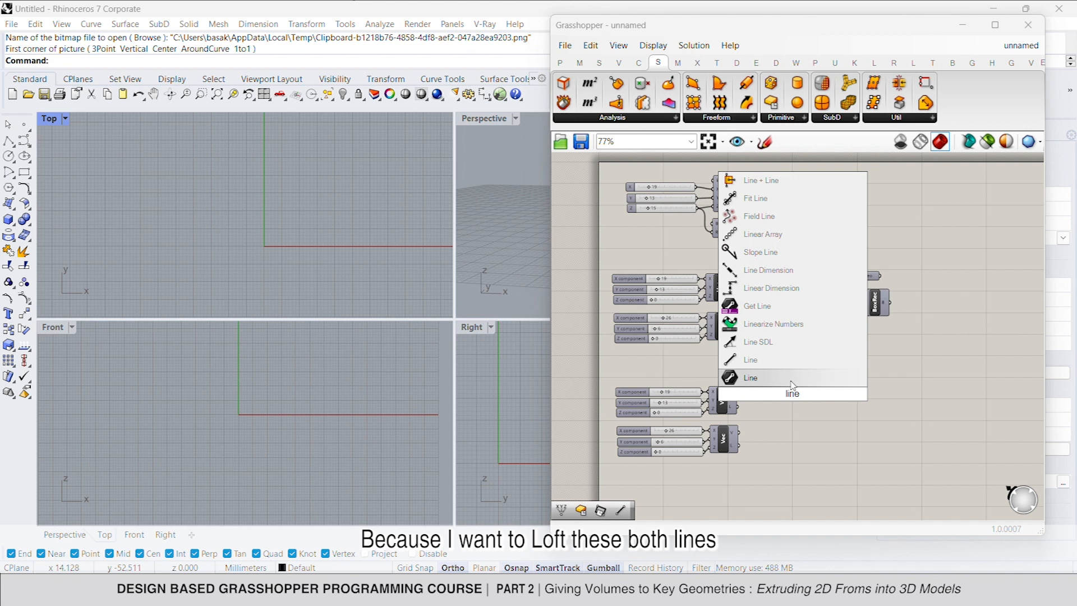
key(Return)
drag(781, 392, 739, 433)
right_drag(801, 397, 769, 411)
drag(769, 411, 761, 430)
- Add a Move component beyond the Line component and connect the line output to its geometry input
double_click(824, 411)
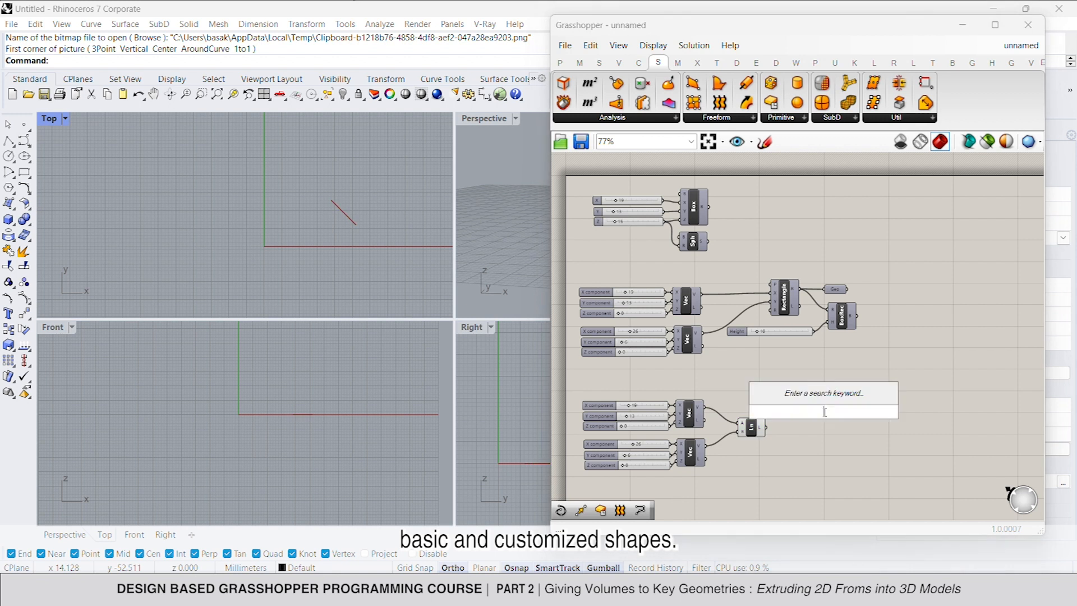
text(move)
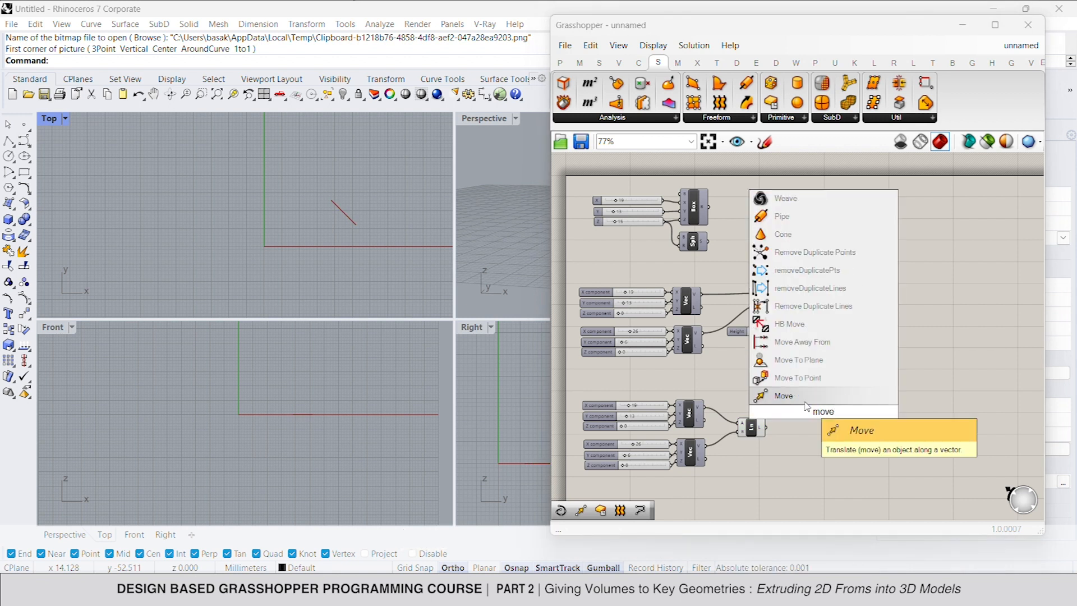
key(Return)
drag(776, 430, 845, 424)
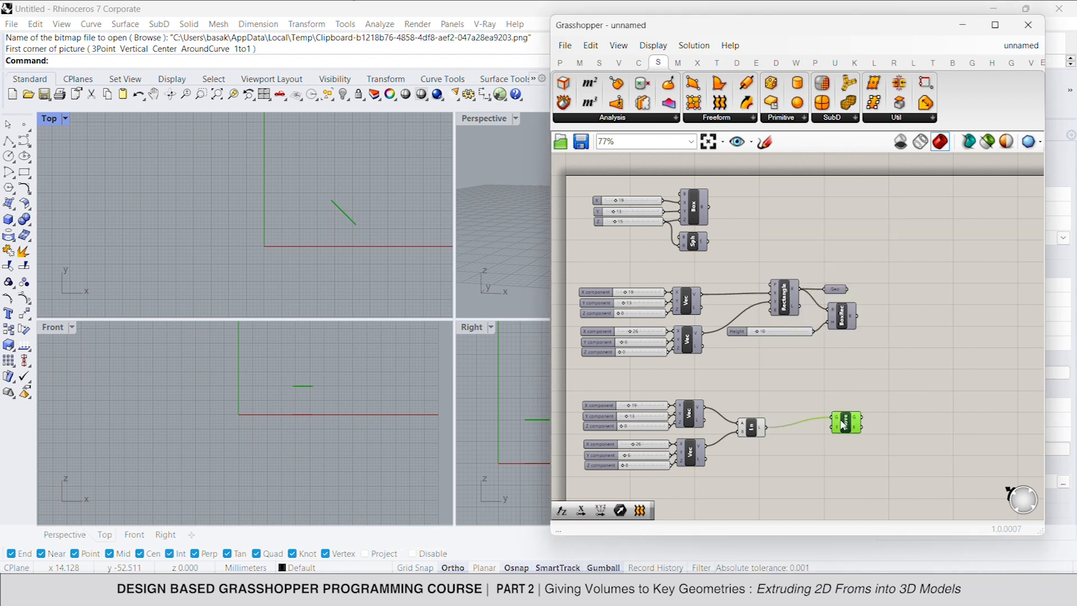
- Connect a copy of the lower vector and its sliders to Move's motion input, with its X component set to 12
drag(713, 504, 616, 440)
drag(697, 449, 847, 466)
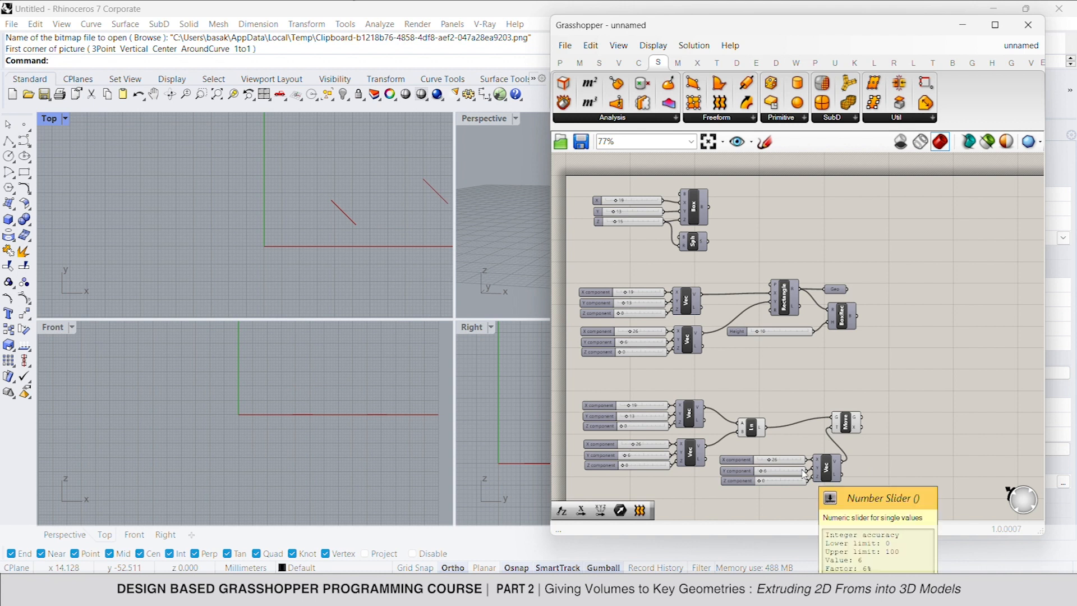
scroll(761, 469, up, 3)
right_drag(944, 375, 889, 363)
drag(705, 438, 695, 440)
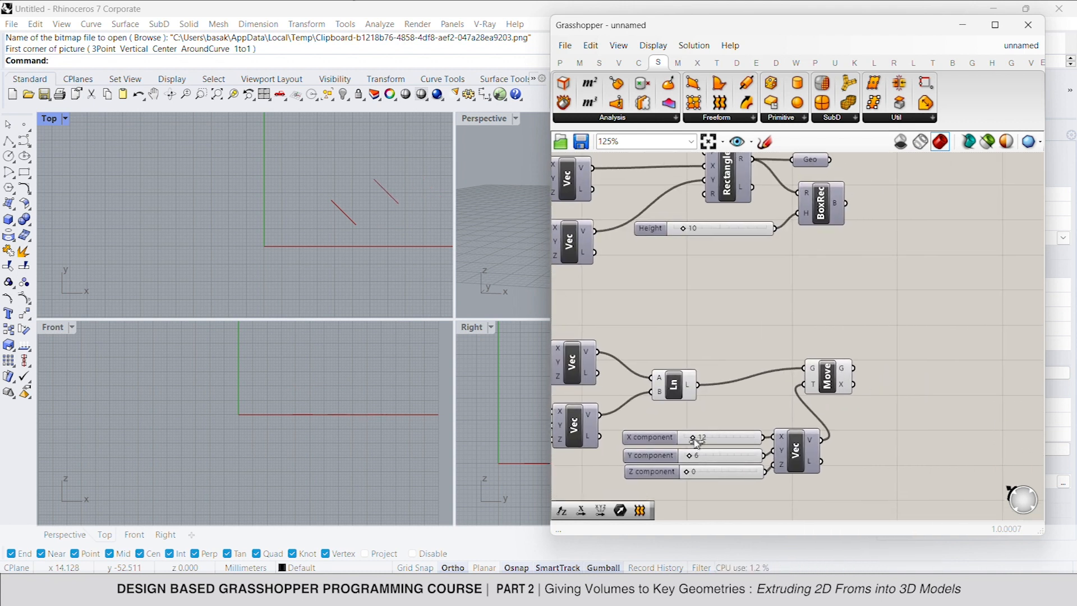
- Add a Loft component and connect both the original line and the moved line to its curves input
double_click(911, 380)
text(loft)
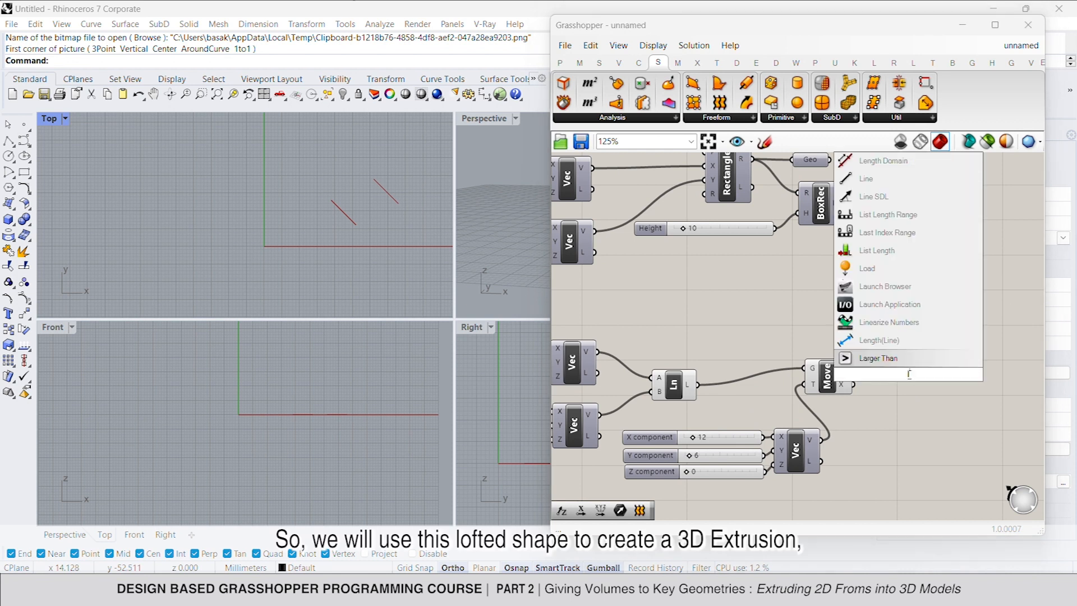
click(904, 359)
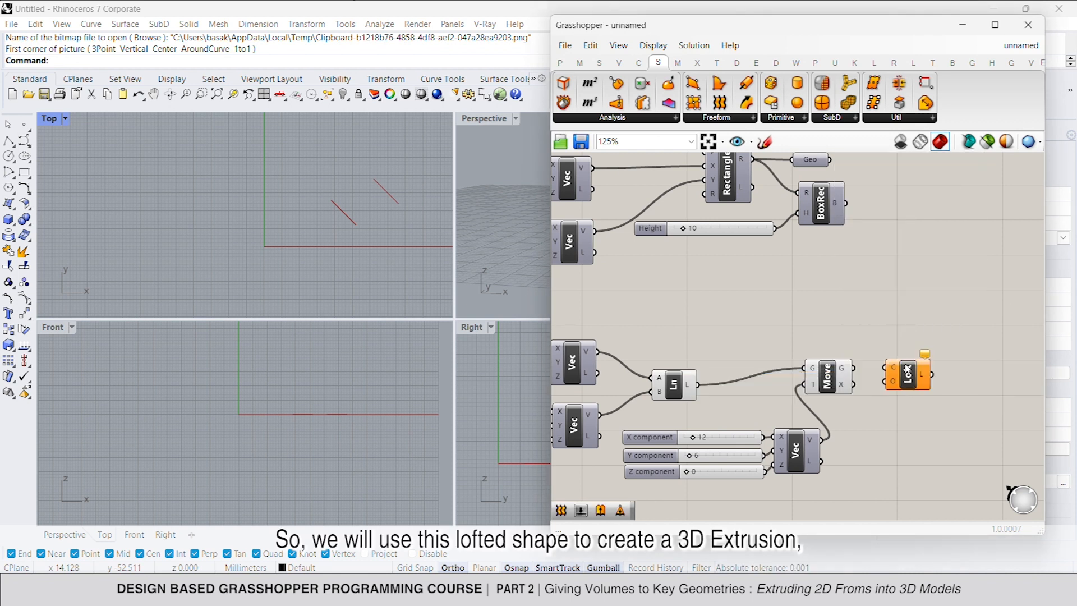
drag(893, 373, 698, 385)
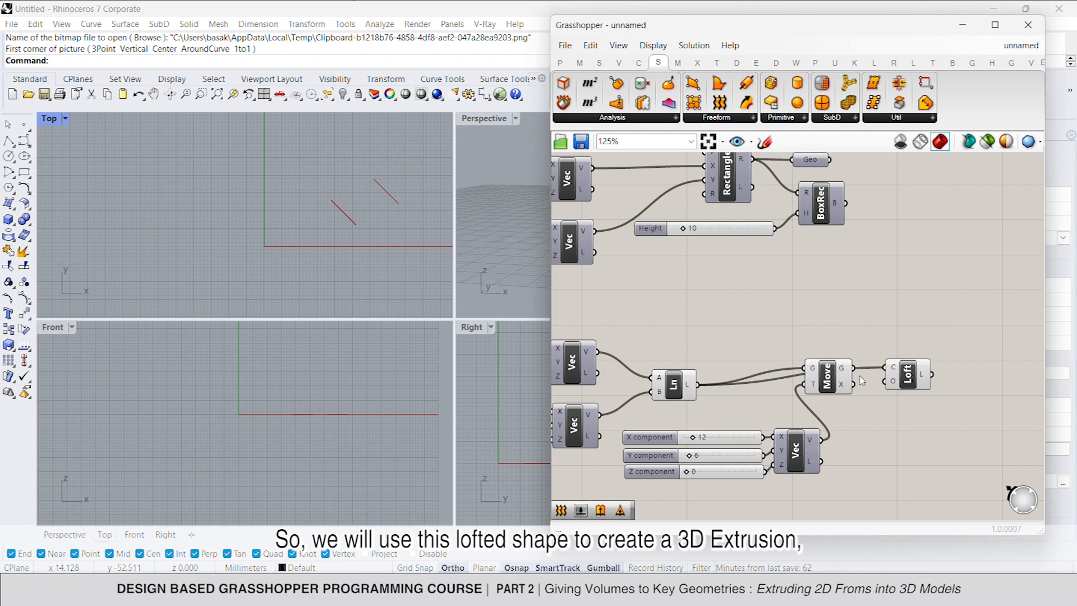
shift+drag(879, 374, 908, 335)
- Turn off the preview of the Line and Move components together
click(834, 385)
shift+click(662, 386)
right_click(733, 316)
click(764, 343)
click(817, 317)
right_drag(817, 318, 791, 319)
- Examine the selected loft surface from a higher angle in the maximized Perspective viewport
click(883, 332)
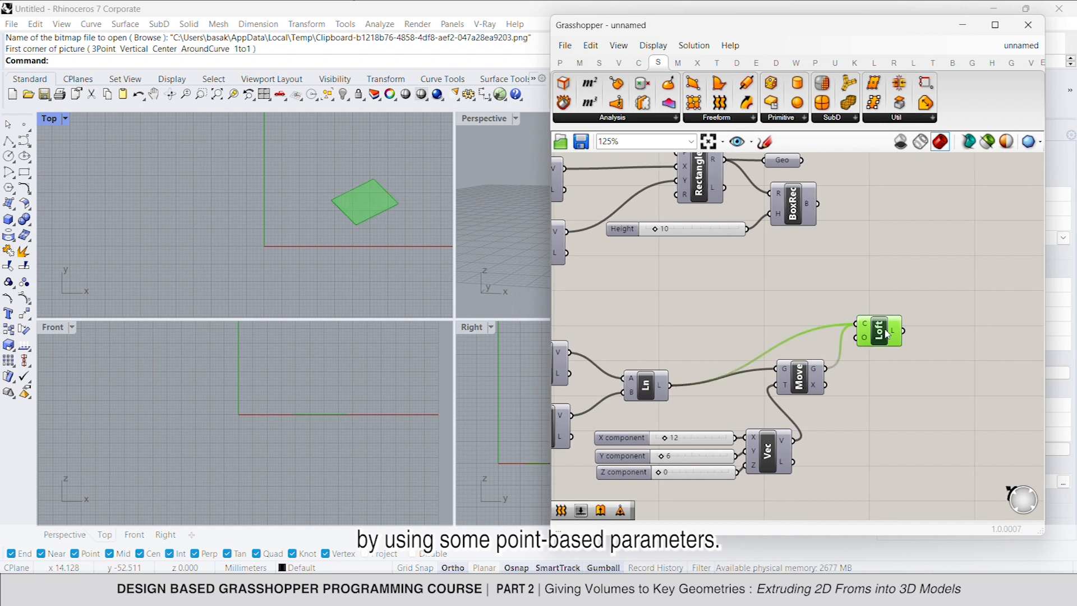
scroll(900, 344, down, 1)
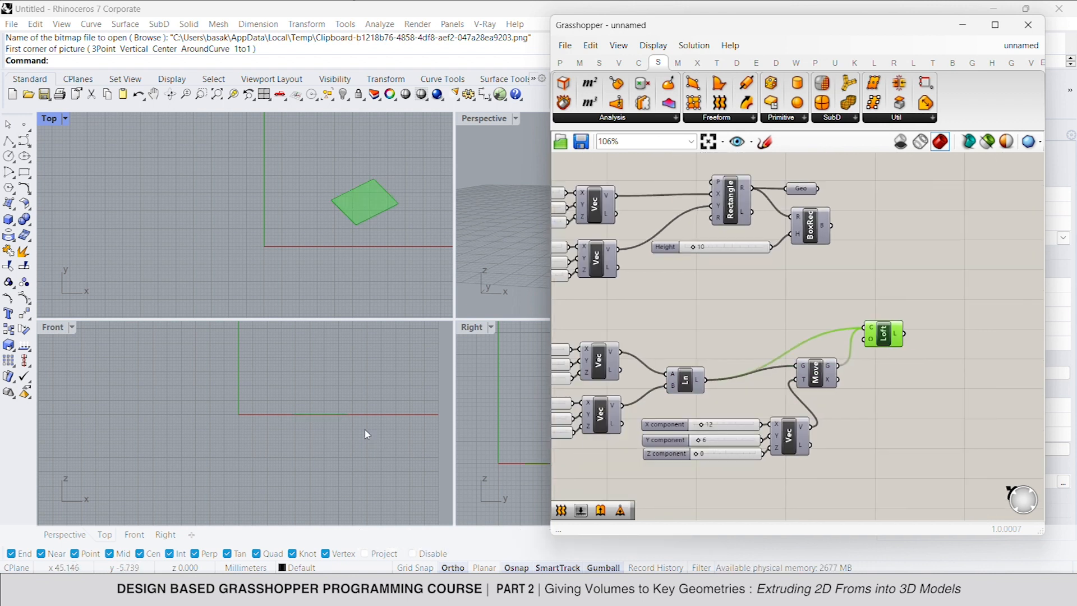
double_click(482, 118)
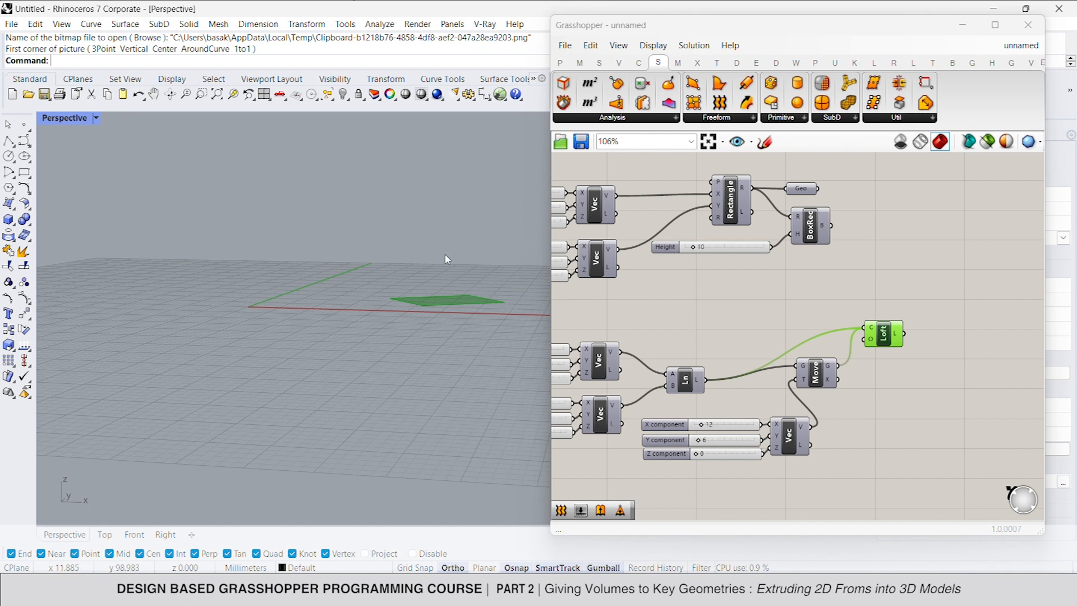
right_drag(449, 255, 440, 283)
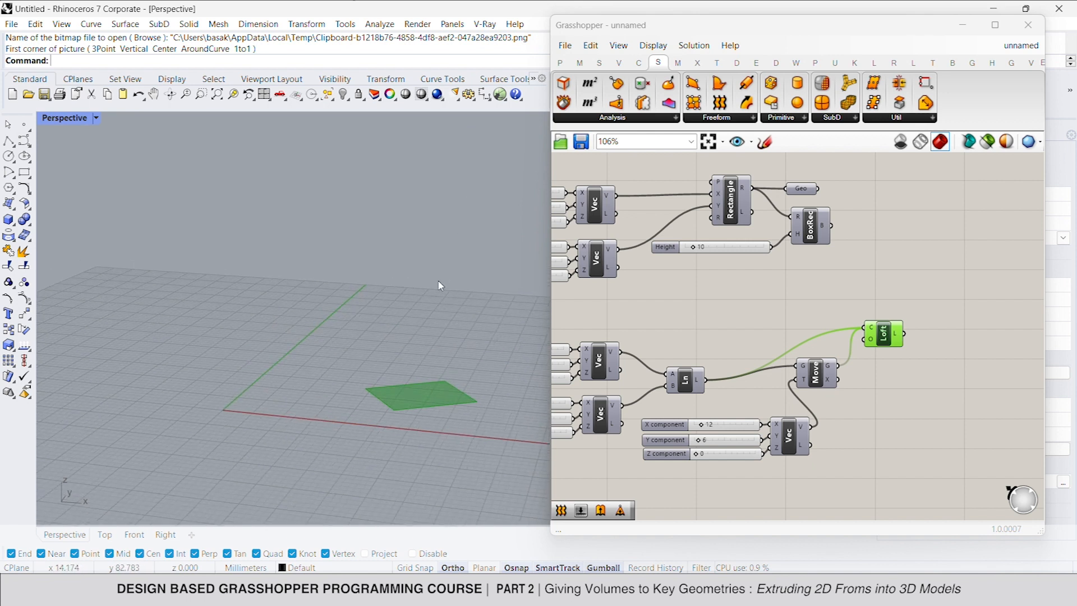
- Add an Extrude component beyond the Loft and connect the lofted surface to its base input
right_drag(920, 310, 854, 280)
double_click(910, 310)
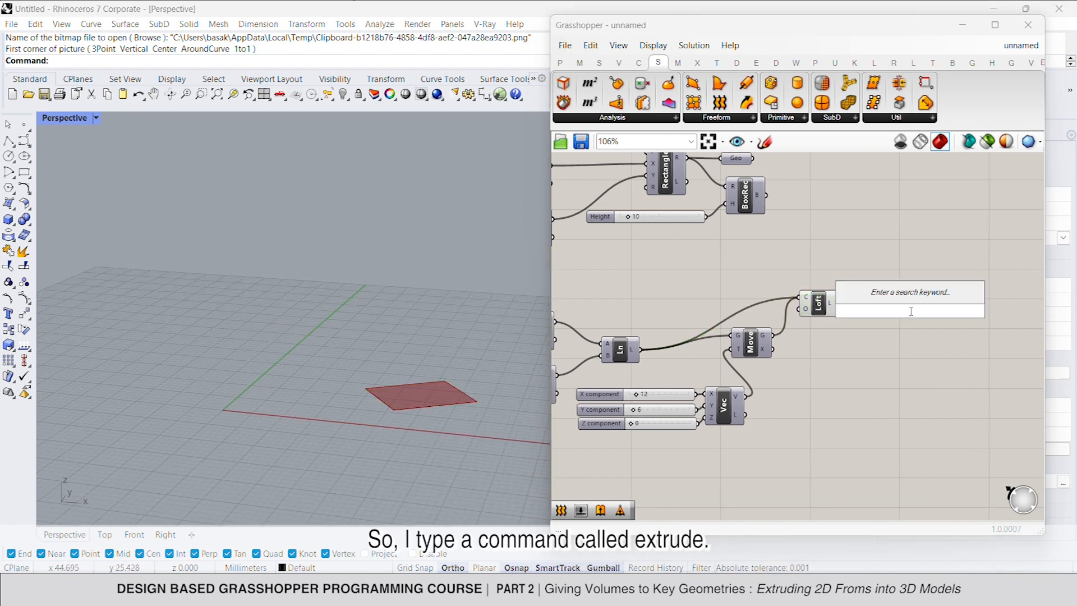
text(ext)
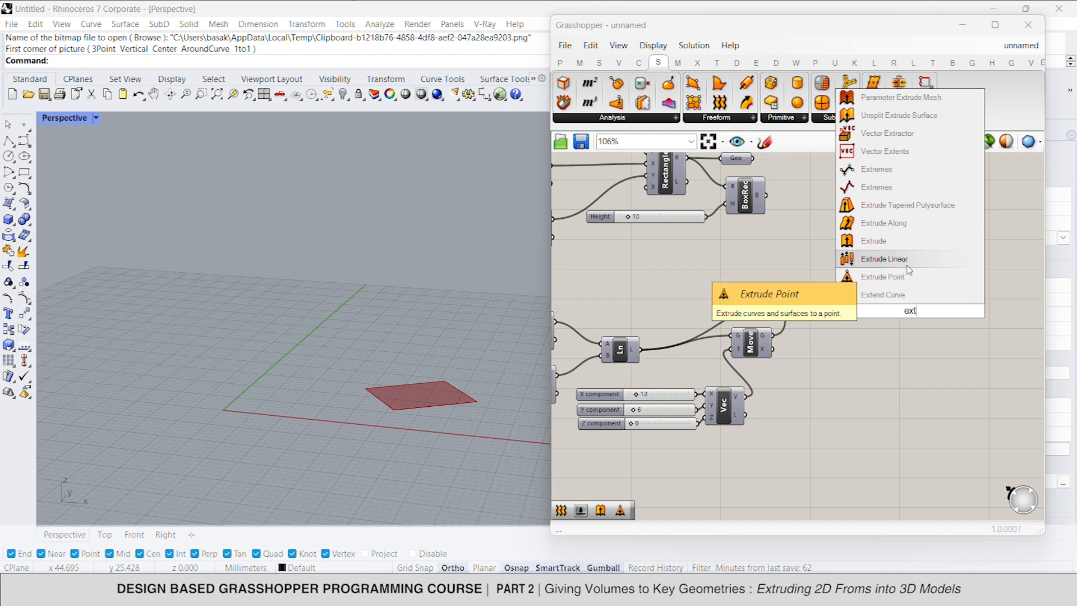
click(883, 241)
drag(911, 321, 840, 306)
mouse_move(971, 318)
mouse_down()
mouse_move(923, 310)
mouse_move(974, 313)
mouse_up()
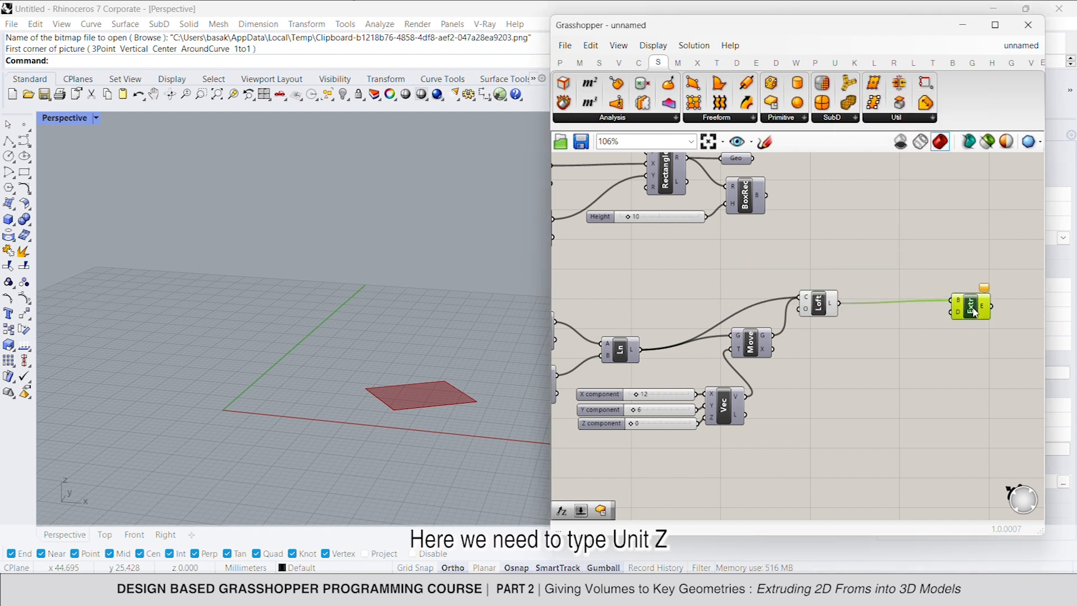
- Add a Unit Z component near the Extrude and connect its vector to the extrusion direction input
double_click(923, 349)
text(z)
click(915, 333)
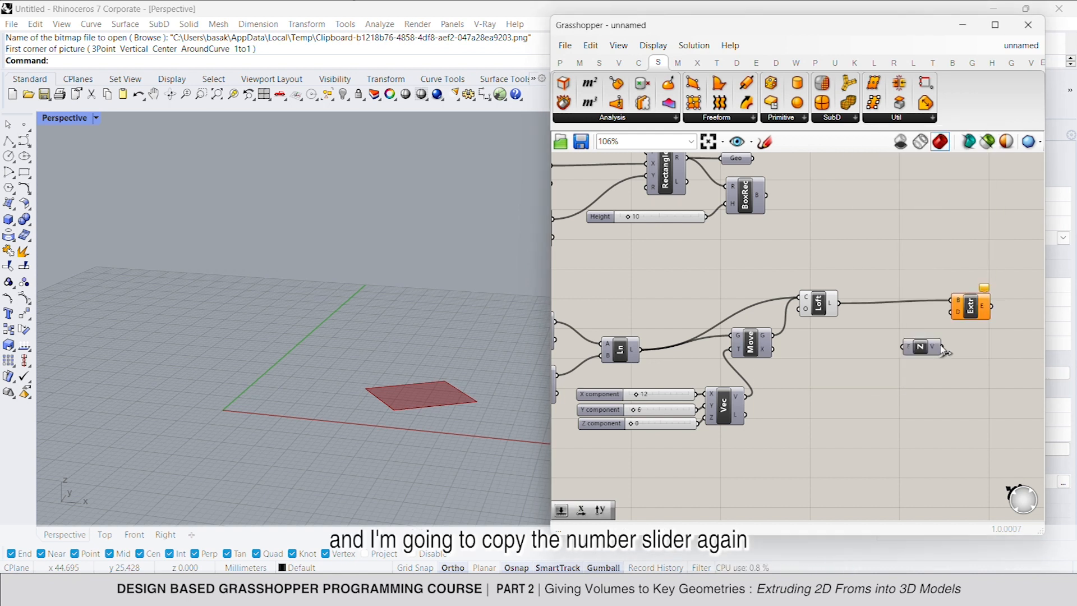
drag(946, 319, 955, 312)
drag(925, 335, 926, 334)
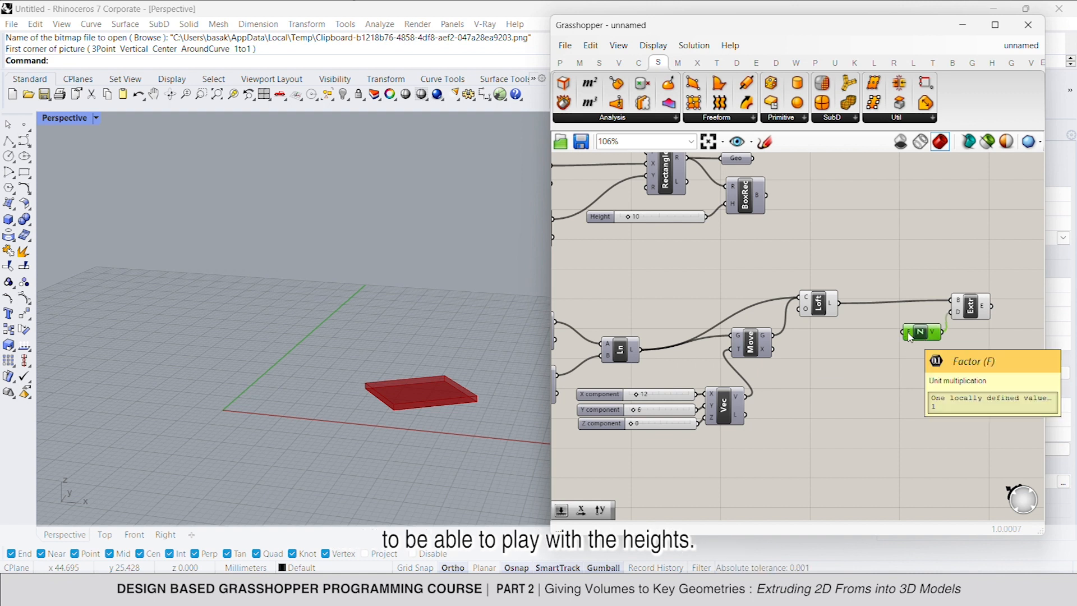
- Connect a copy of the X component slider to the Unit Z factor input and set it to 14
click(875, 365)
click(667, 394)
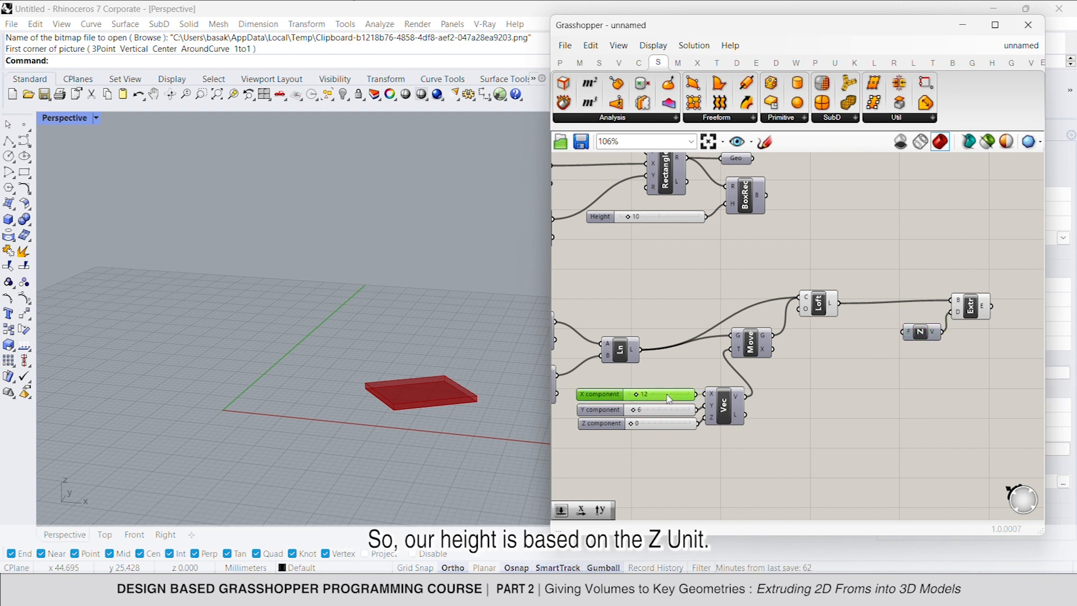
key(ctrl+c)
key(ctrl+v)
drag(682, 399, 904, 332)
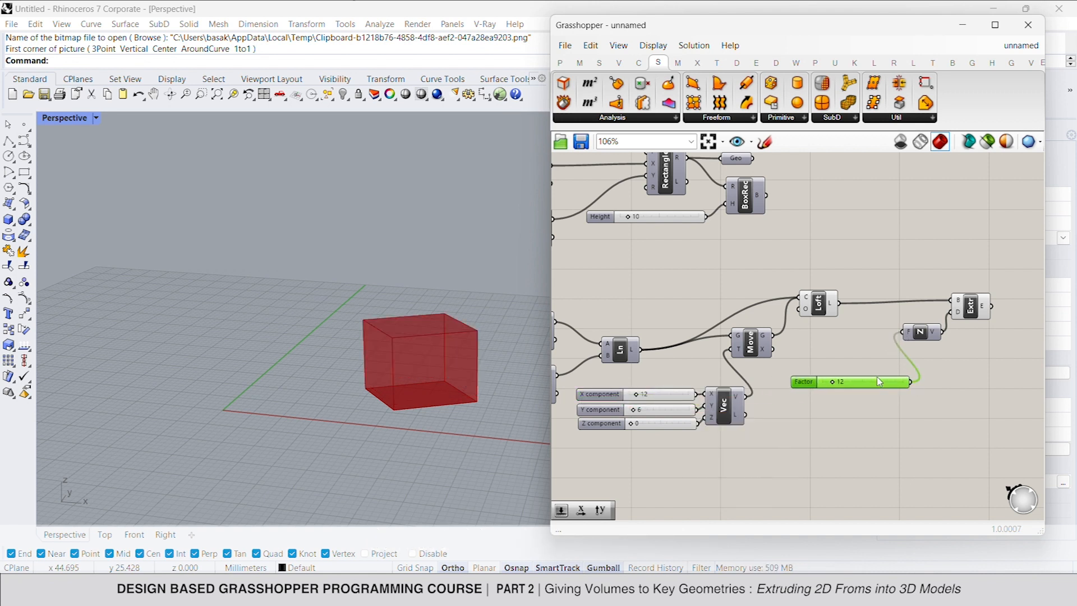
mouse_move(838, 386)
mouse_down()
mouse_move(850, 386)
mouse_move(837, 387)
mouse_up()
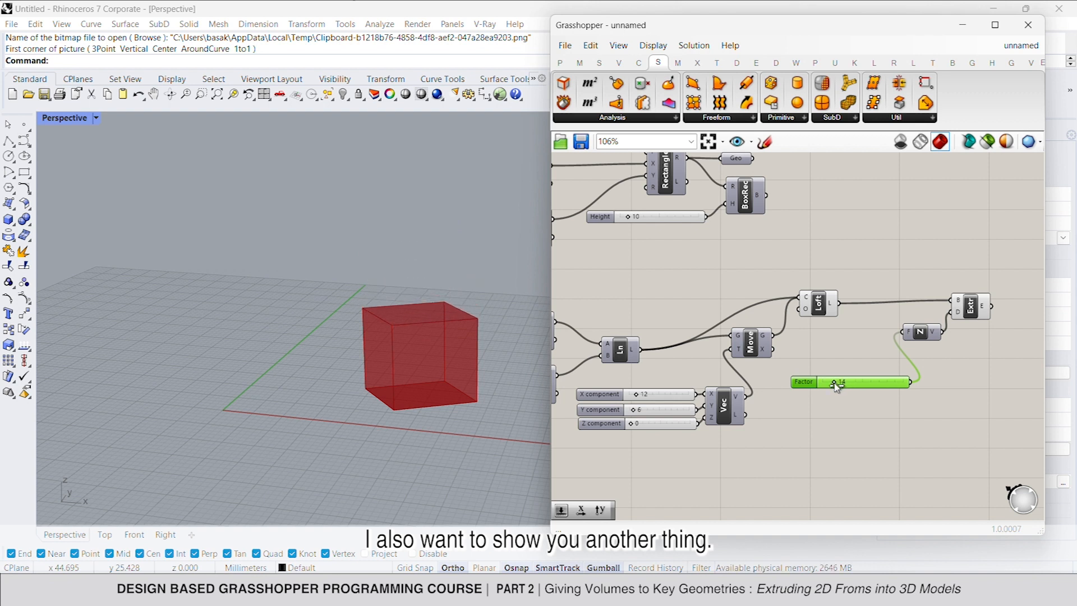
- Turn off the preview of the Extrude component together with its Unit Z vector and Factor slider
click(78, 121)
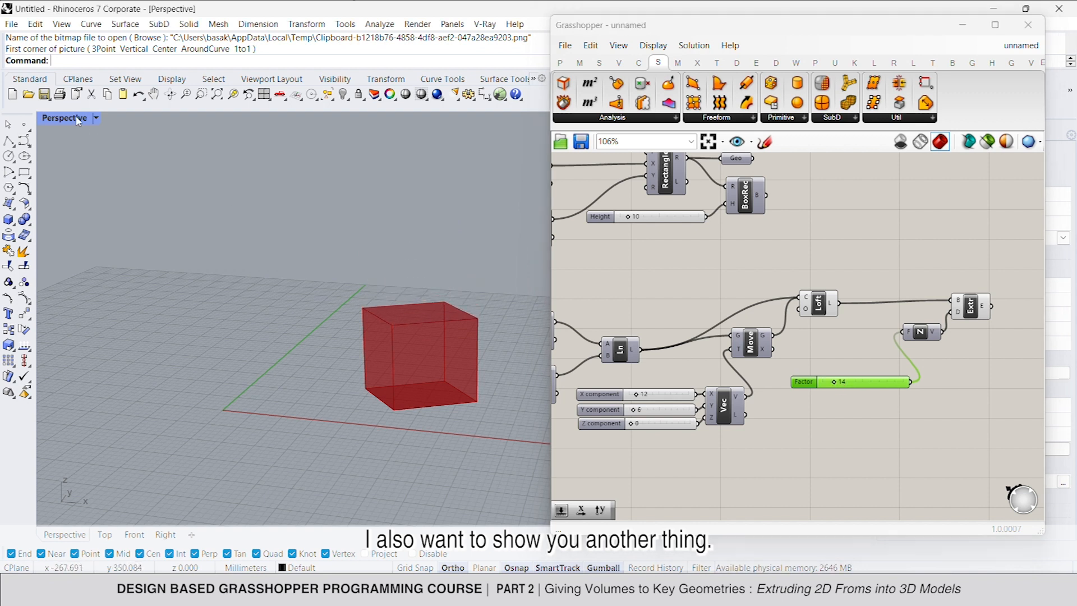
right_drag(717, 357, 794, 317)
right_drag(927, 350, 899, 346)
drag(982, 366, 911, 190)
right_click(984, 312)
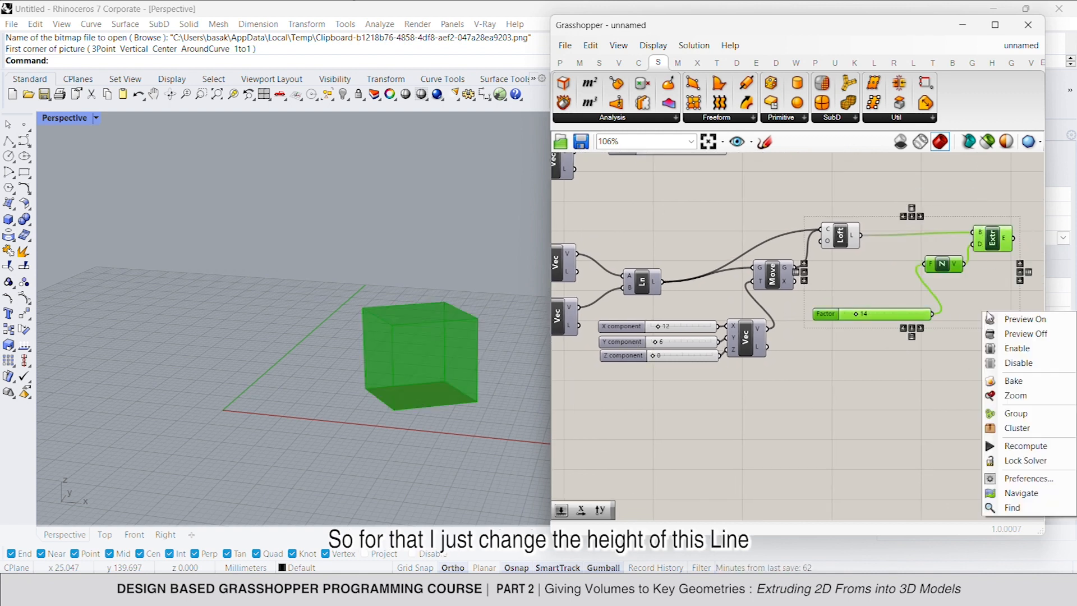
click(1004, 334)
- Set the move vector's Z component to 7 and return the model display to the four-viewport layout
click(775, 395)
drag(653, 358, 658, 355)
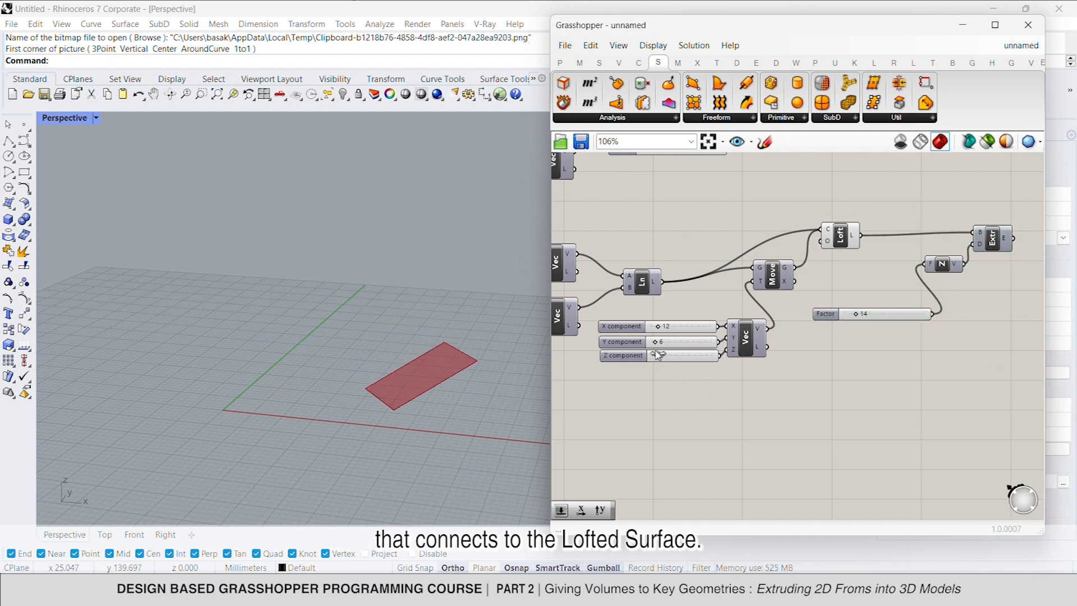
double_click(72, 117)
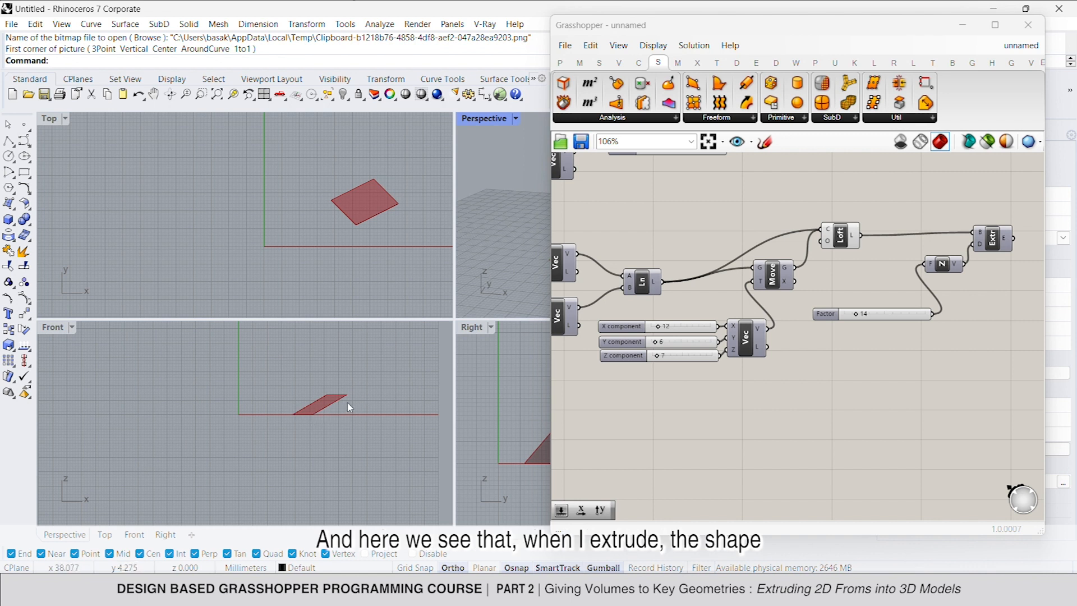
- Show the Extrude preview while setting the Factor slider to 11, and hide the preview again
right_drag(862, 345, 834, 318)
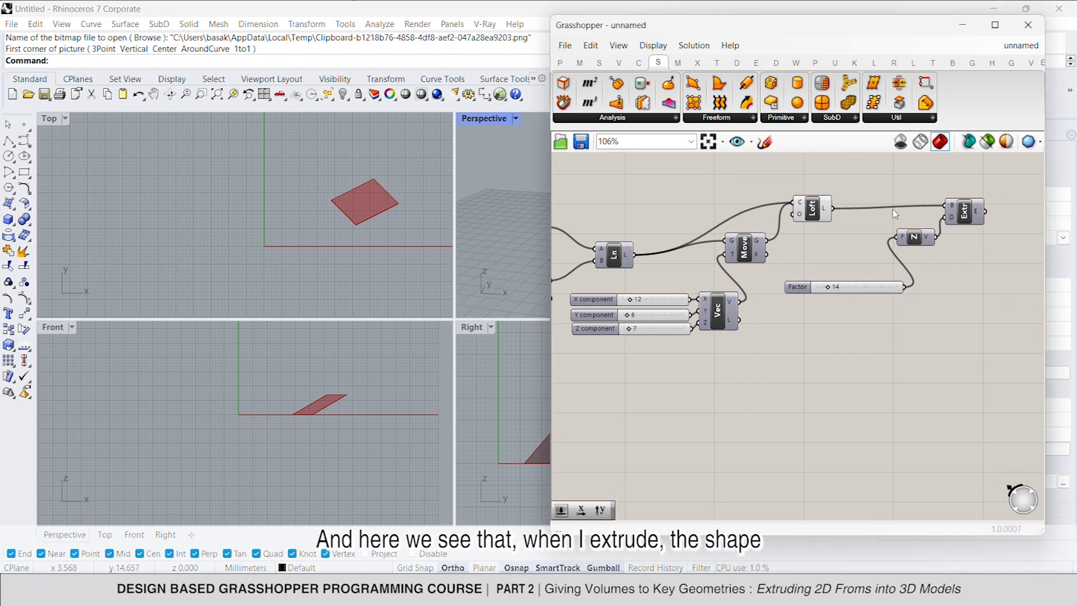
right_click(966, 208)
click(981, 229)
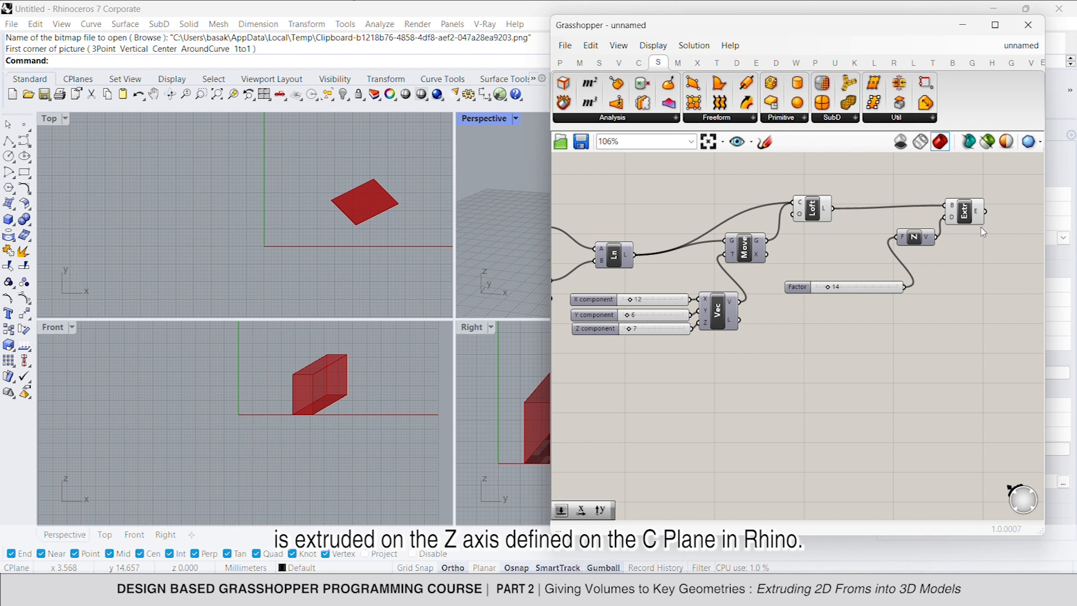
mouse_move(828, 287)
mouse_down()
mouse_move(841, 288)
mouse_move(827, 290)
mouse_up()
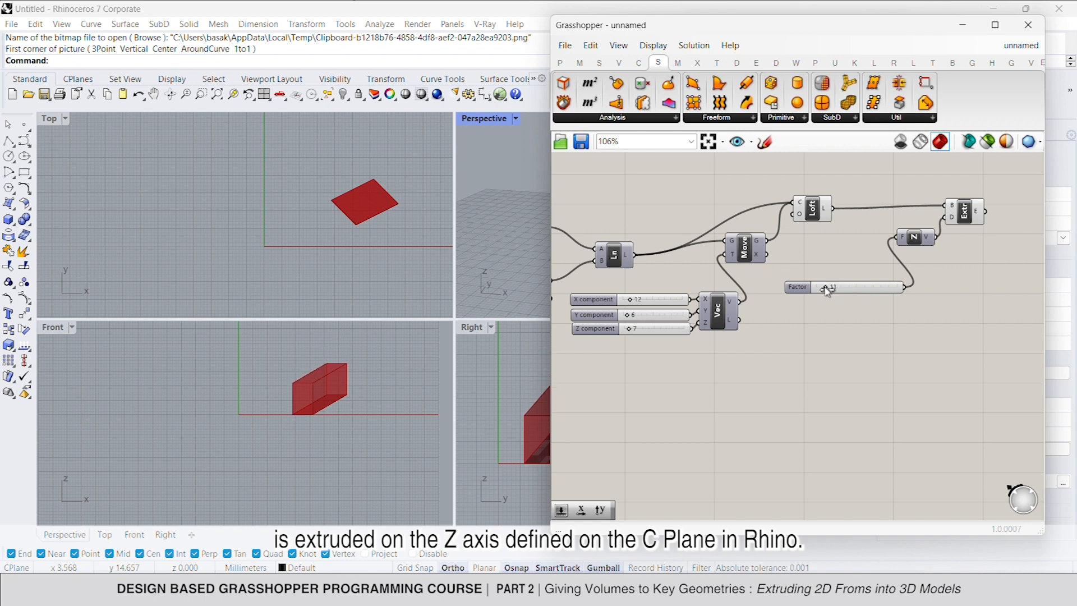
right_click(958, 210)
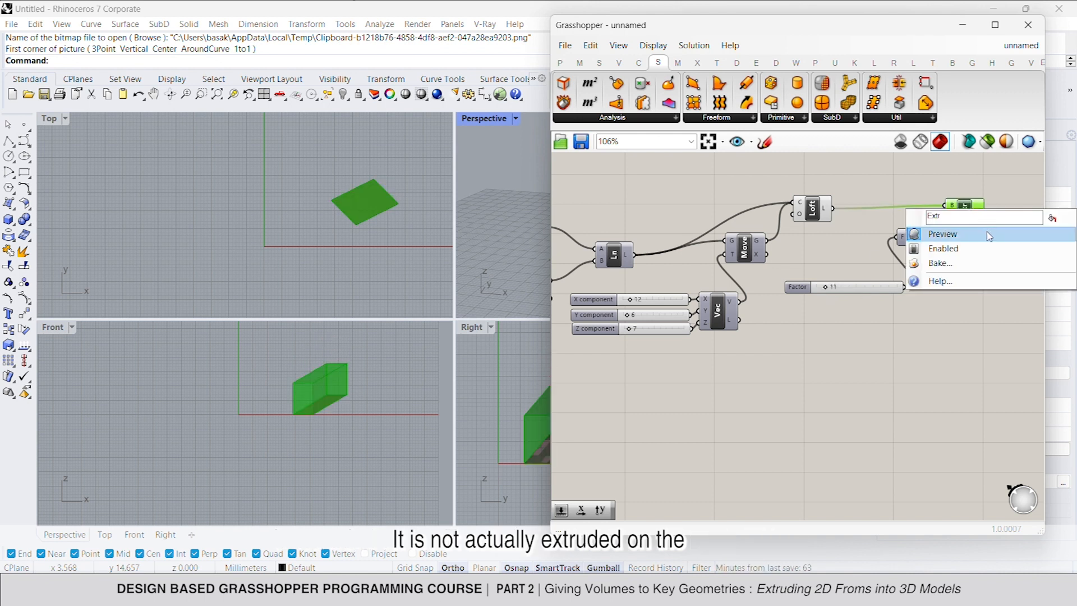
click(932, 234)
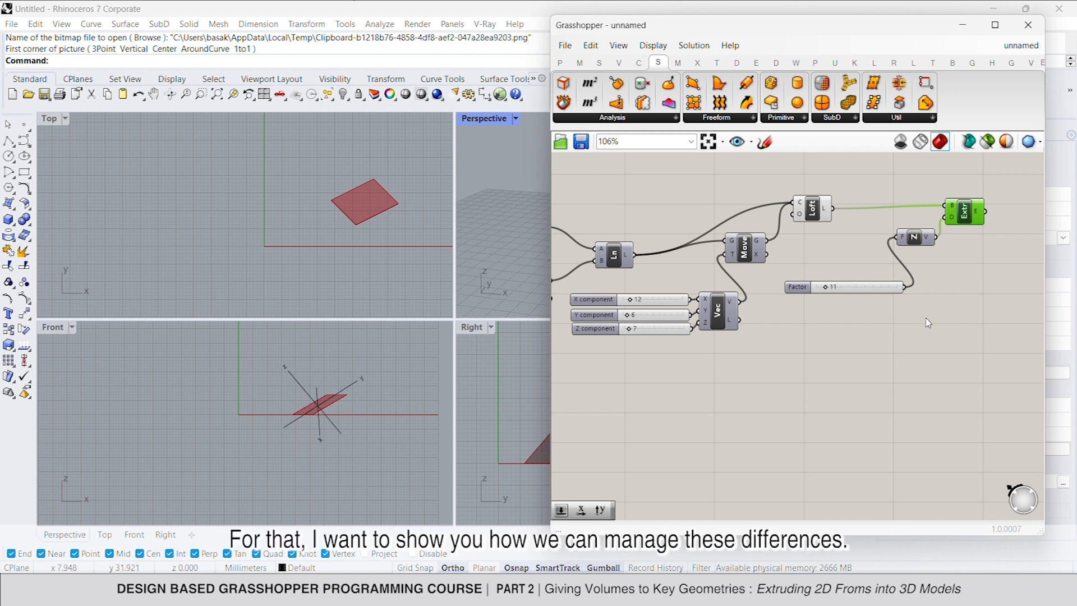
- Add a Deconstruct Plane component below the Factor slider and connect the Loft output to its plane input
double_click(860, 388)
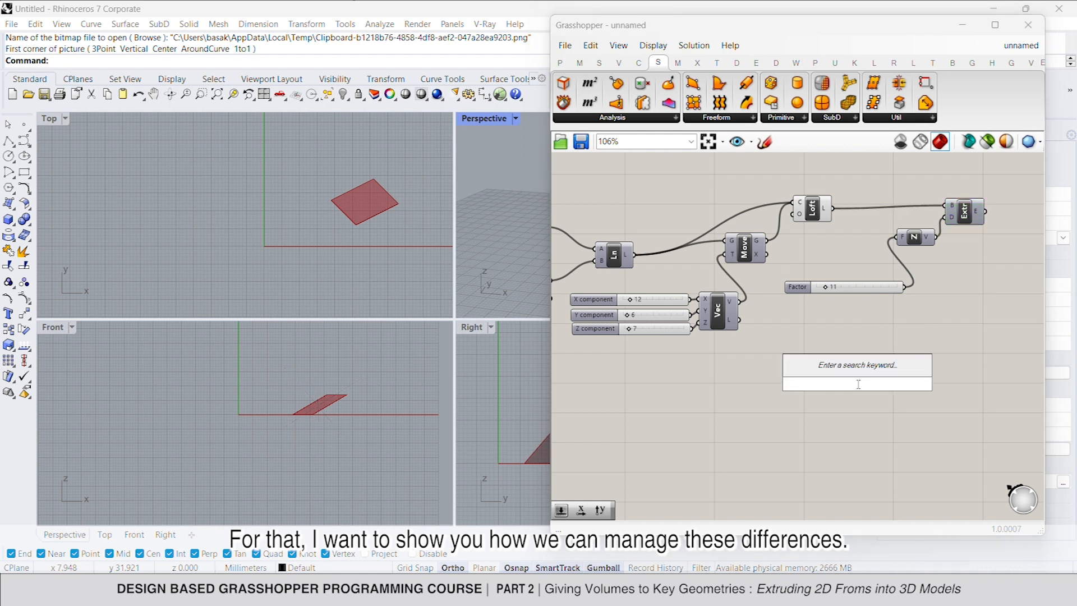
text(depl)
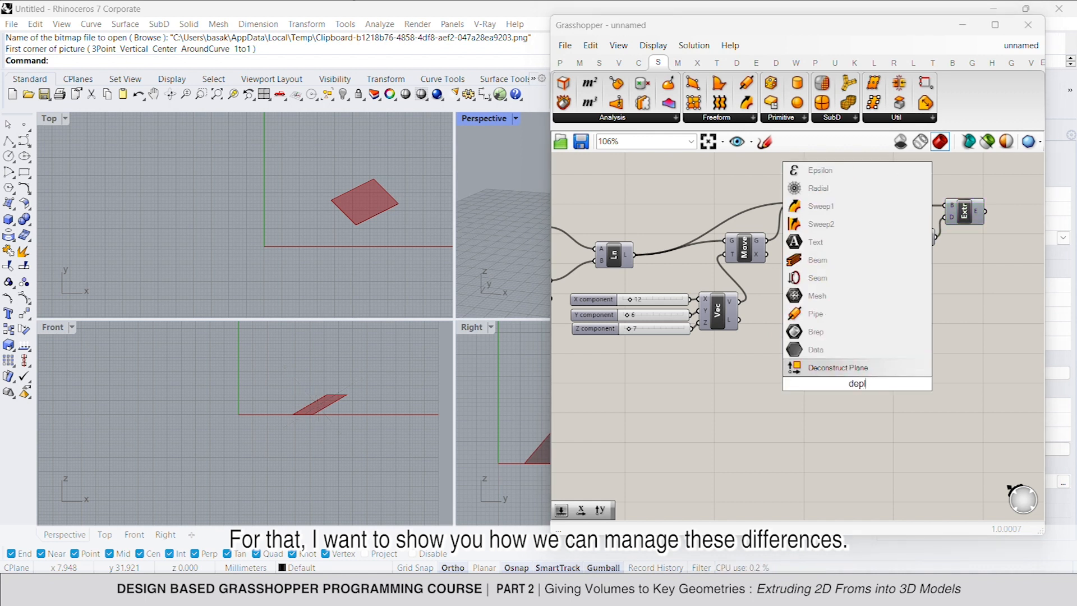
click(864, 368)
drag(839, 383, 833, 208)
right_drag(864, 443, 780, 402)
scroll(780, 402, down, 2)
scroll(770, 382, up, 2)
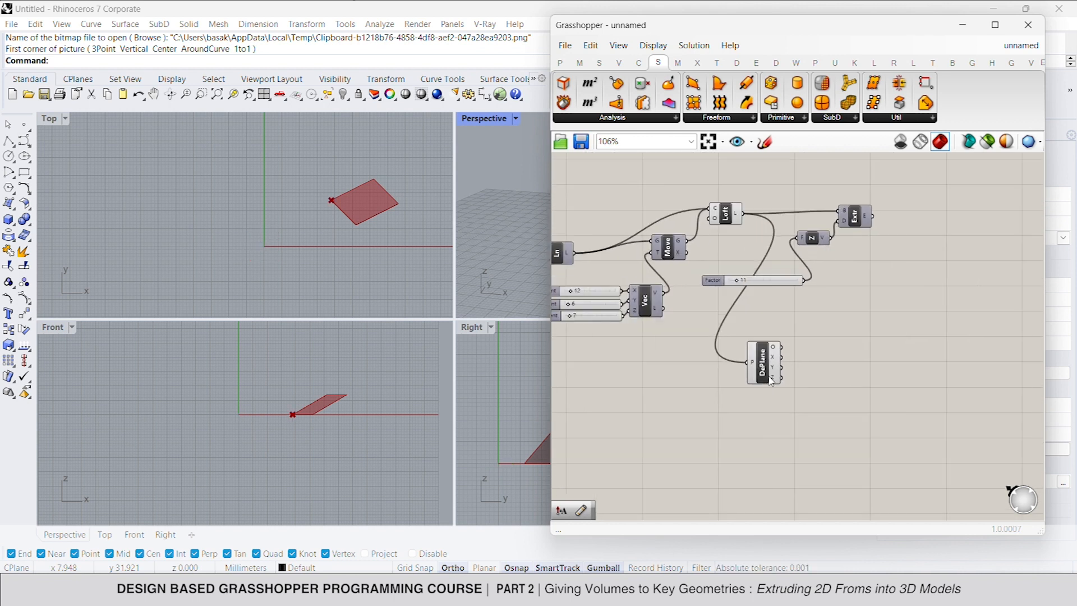
scroll(772, 382, up, 1)
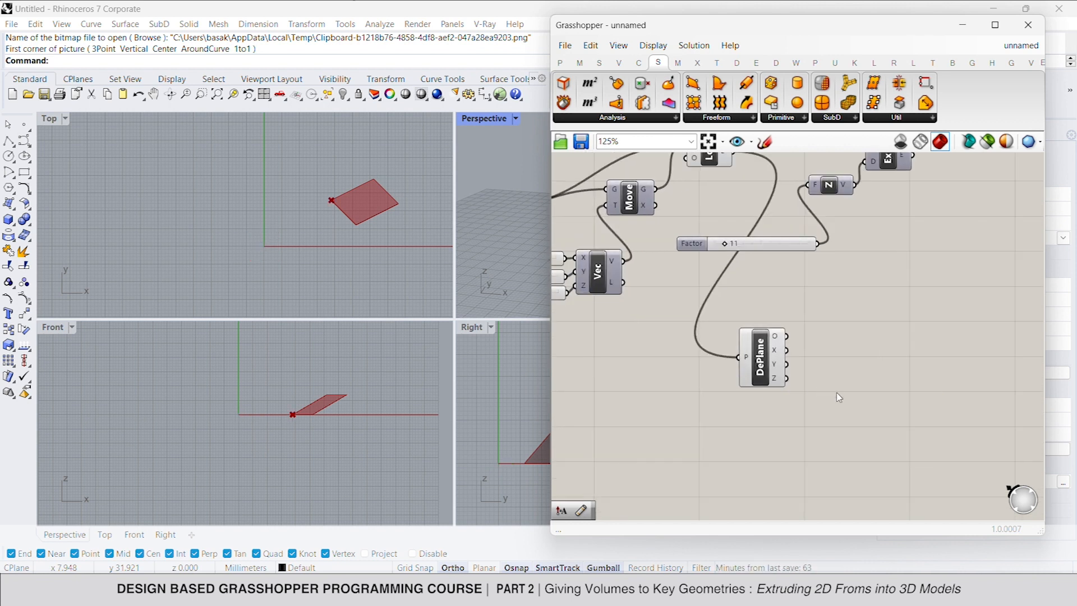
- Add an Amplitude component beside Deconstruct Plane and connect the plane's Z output to its vector input
right_drag(838, 392, 786, 401)
double_click(791, 392)
text(amp)
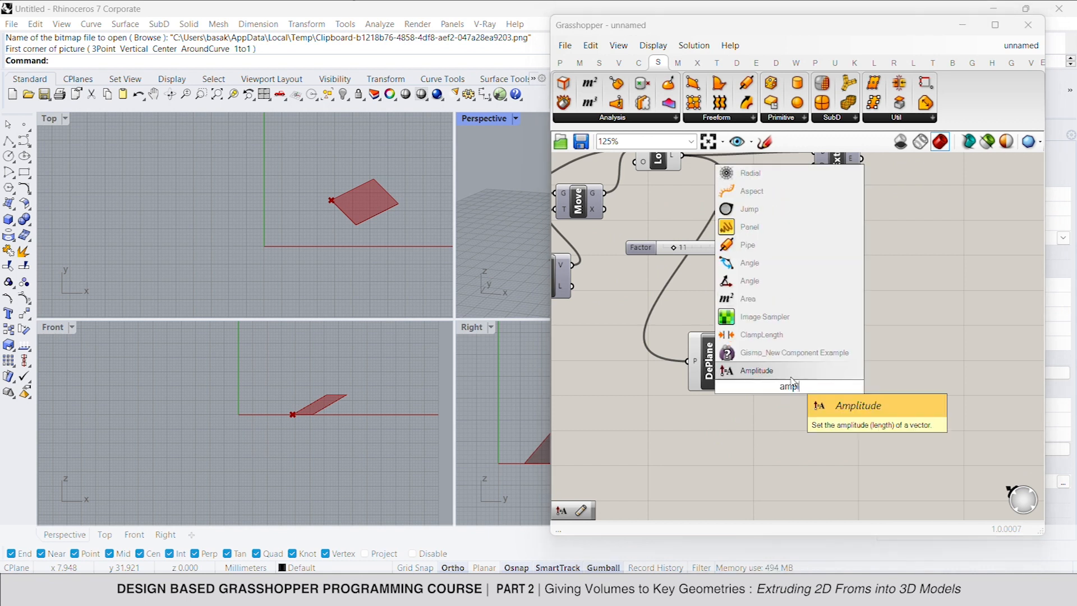
click(790, 377)
drag(767, 381, 802, 387)
scroll(802, 389, down, 1)
- Duplicate the Factor slider below Deconstruct Plane and connect the copy to the Amplitude component's A input
click(753, 268)
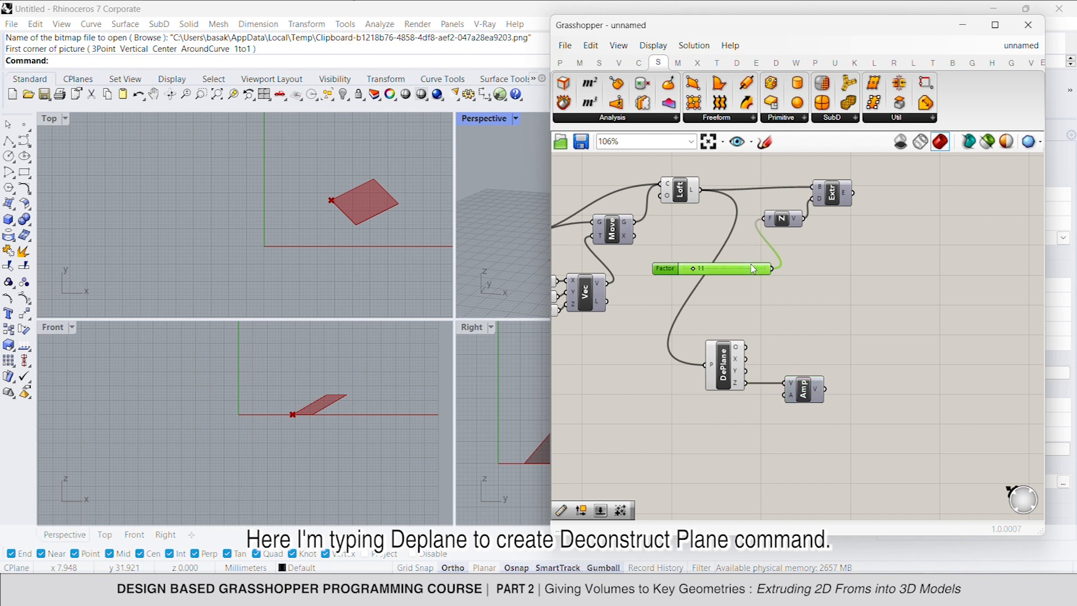
key(ctrl+c)
key(ctrl+v)
drag(758, 274, 717, 425)
click(796, 399)
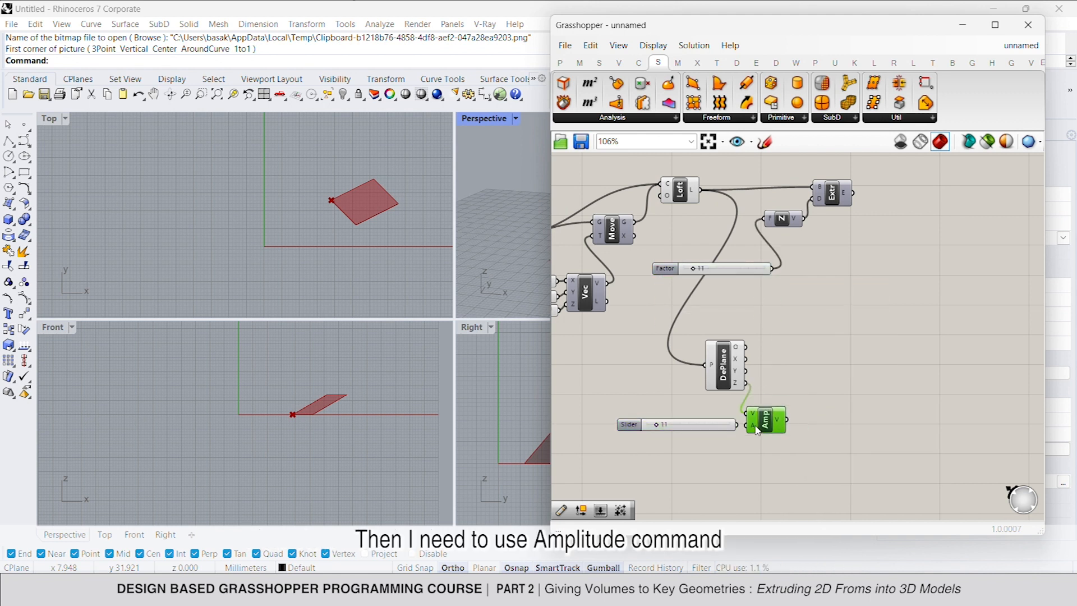
drag(785, 397, 747, 408)
right_drag(810, 405, 786, 401)
click(791, 392)
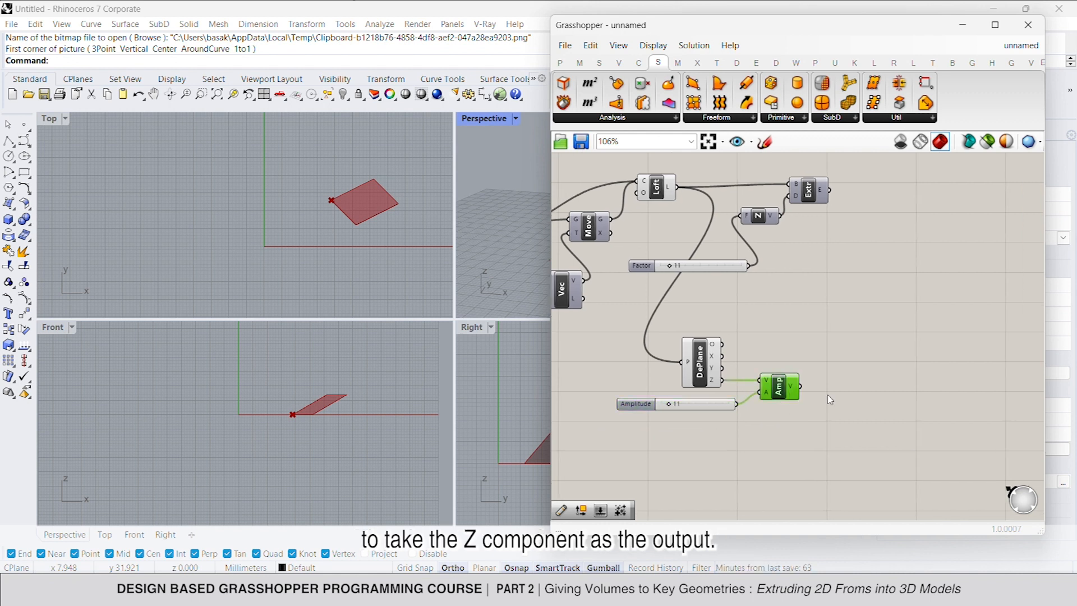
- Add a Mass Addition component after Amplitude and connect the amplitude vector to its input
right_drag(870, 399, 851, 389)
double_click(845, 379)
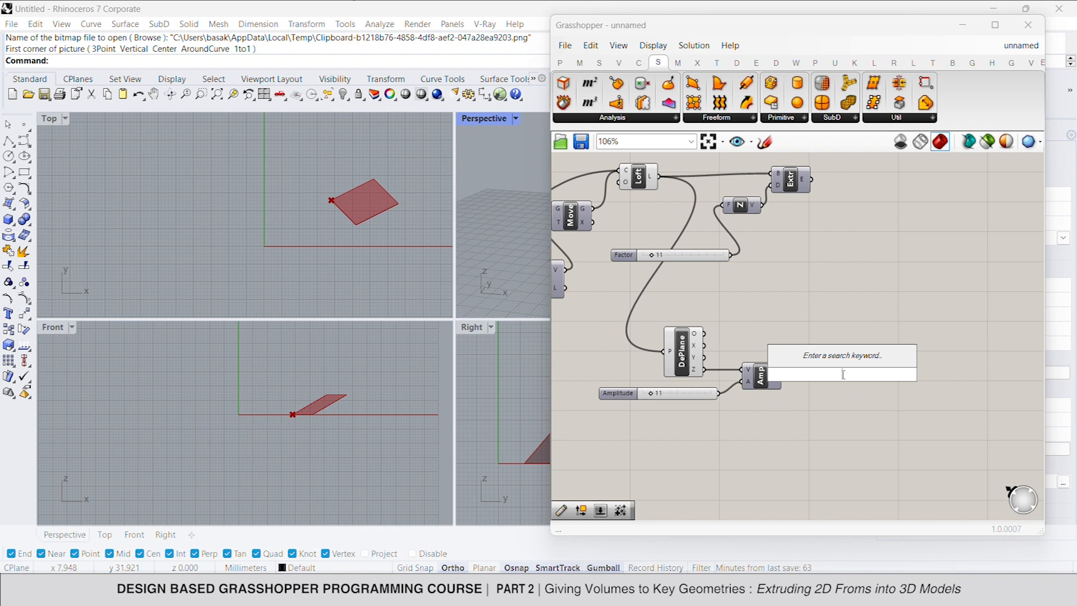
text(ma)
key(Return)
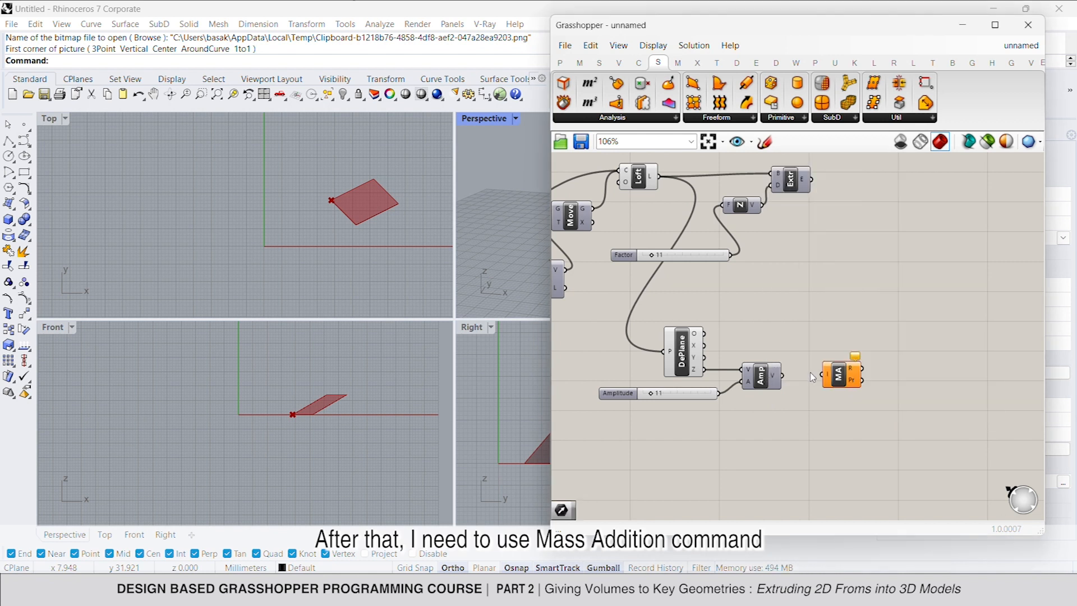
drag(808, 377, 823, 381)
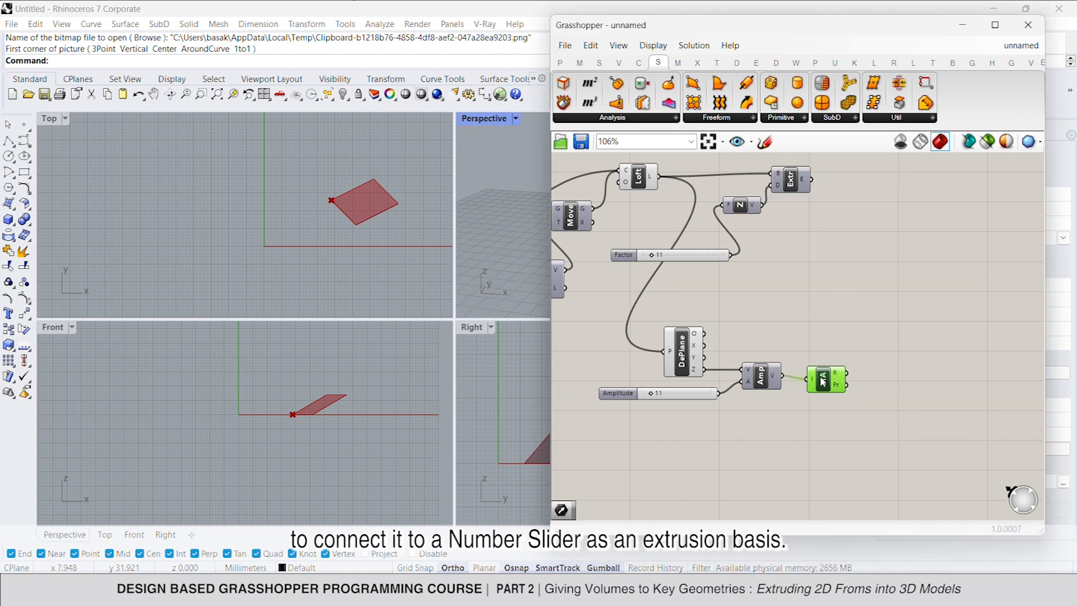
- Add a Vector parameter after Mass Addition and connect the addition result to it
right_drag(852, 383, 840, 383)
double_click(860, 375)
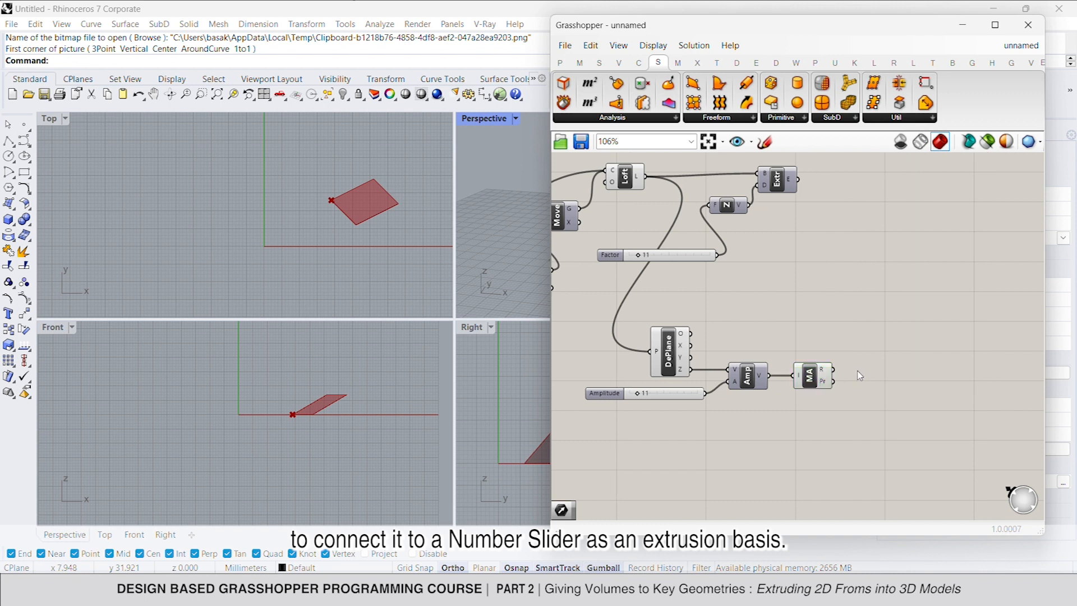
text(vec)
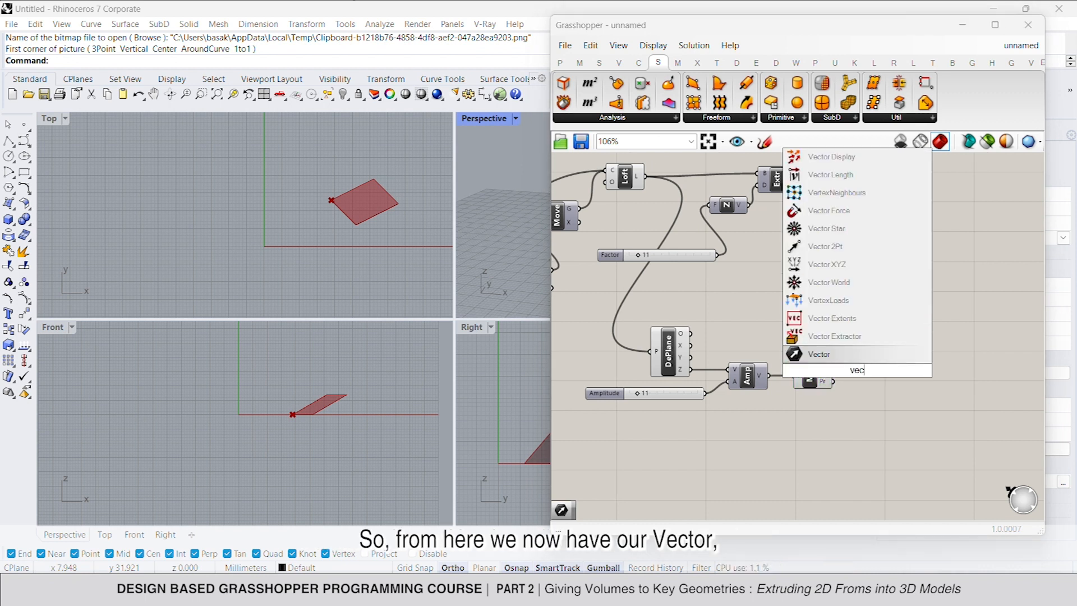
text(to)
click(850, 318)
drag(861, 371, 834, 369)
- Move the Extrude component farther from the Unit Z vector, show its preview and set the Factor slider to 13
scroll(776, 372, down, 3)
scroll(797, 286, up, 2)
right_drag(796, 291, 786, 277)
drag(749, 235, 904, 235)
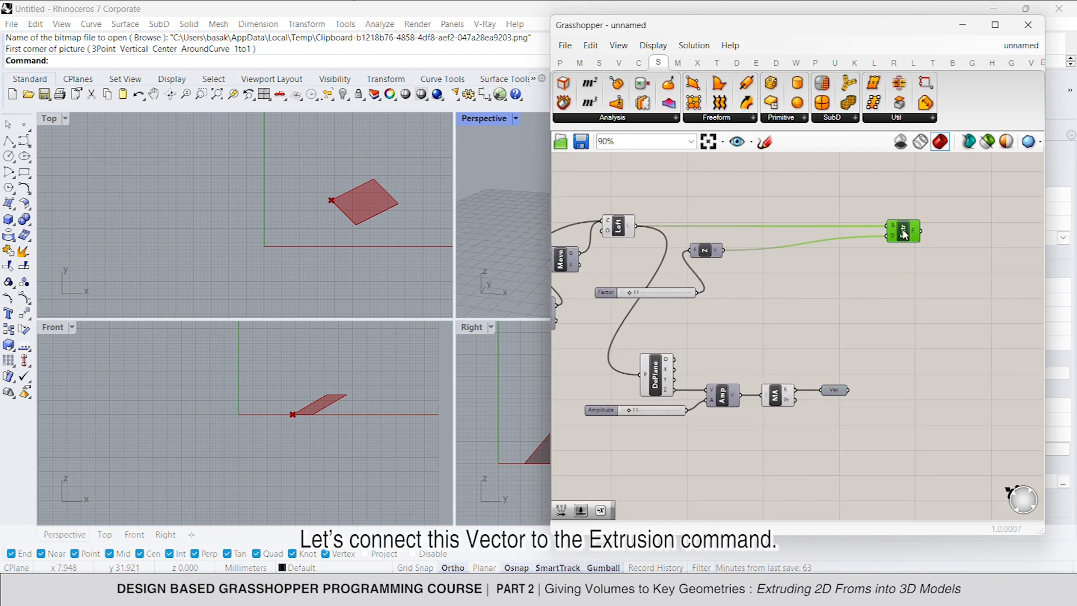
right_click(904, 234)
click(931, 257)
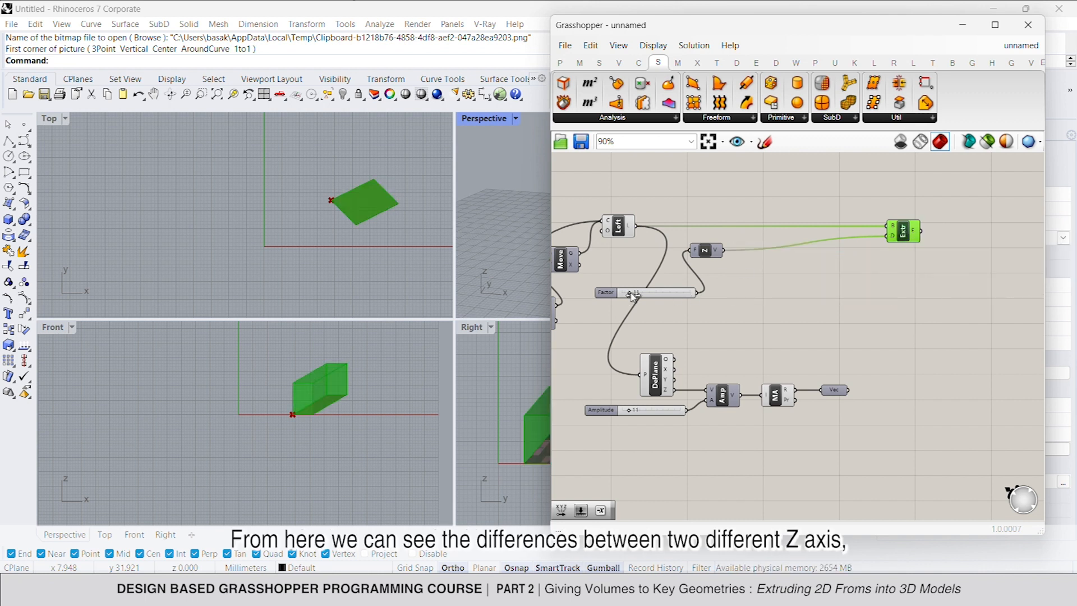
drag(632, 296, 634, 300)
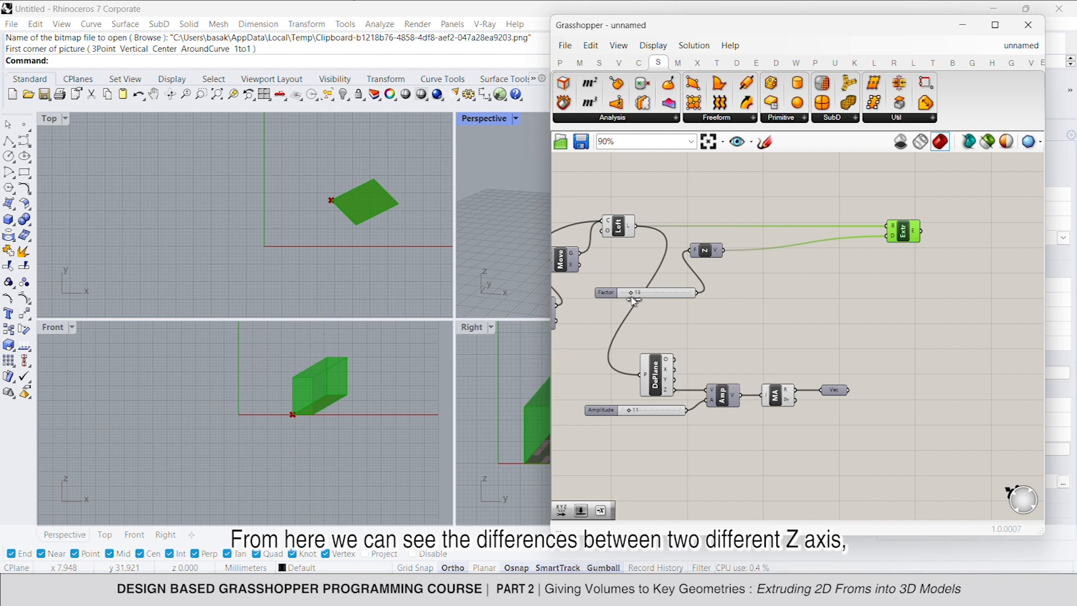
- Replace the Extrude component's direction input with the Vector parameter and set the Amplitude slider to 19
drag(889, 236, 854, 395)
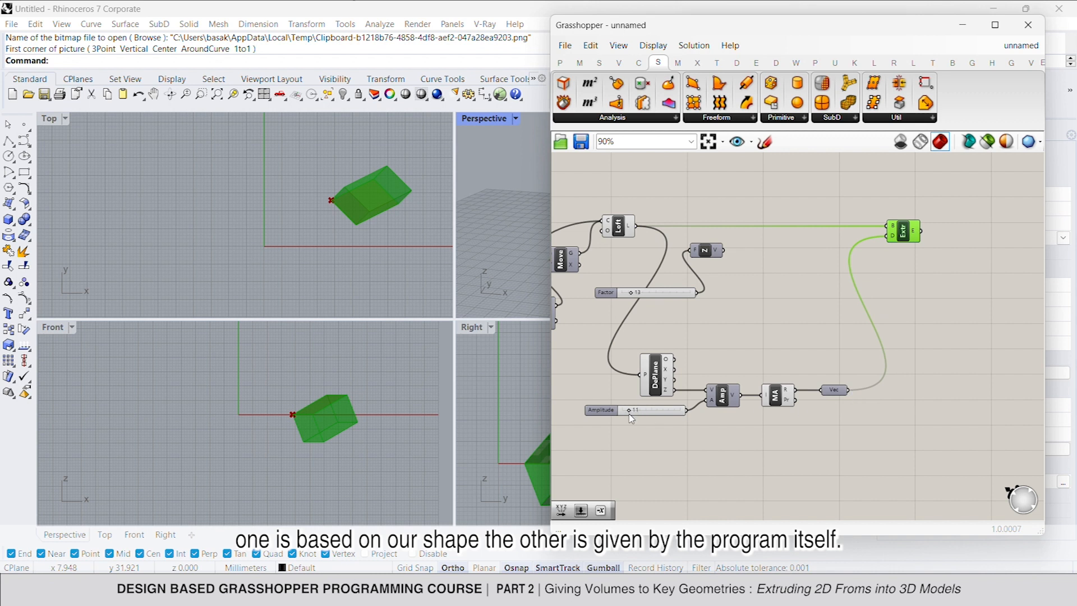
drag(630, 413, 633, 412)
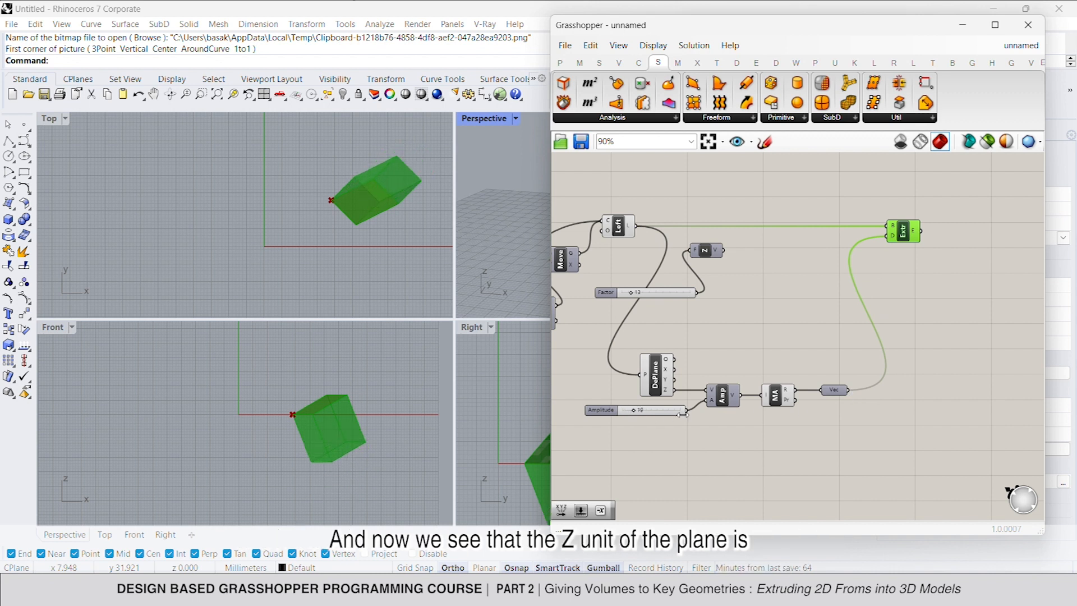
- Insert a Negative component between the amplitude slider and the Amplitude component's A input, and set the slider to 15
double_click(706, 432)
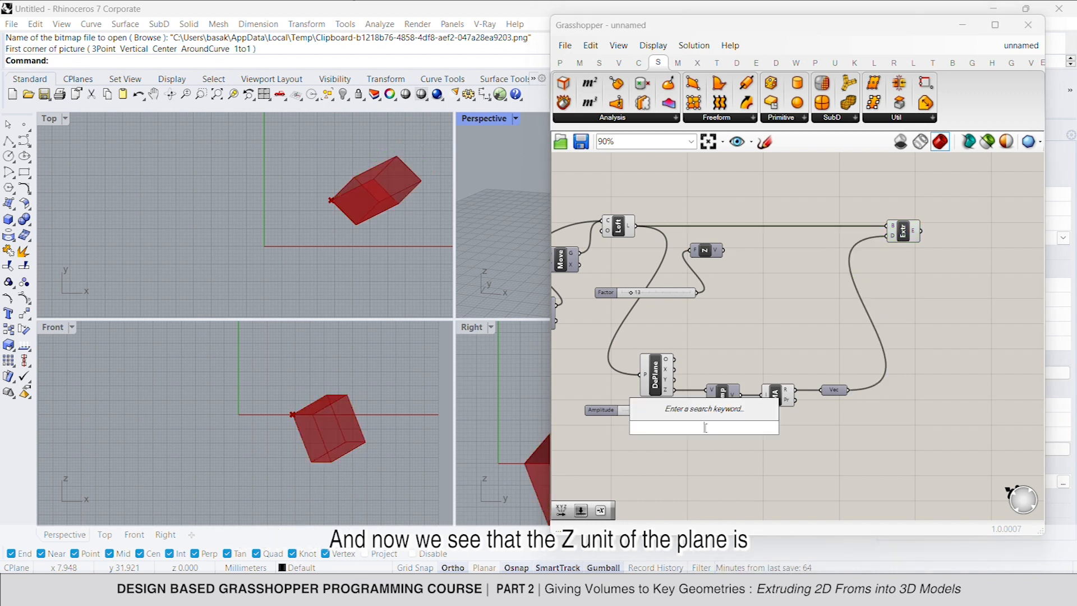
text(neg)
key(Return)
drag(704, 424, 708, 400)
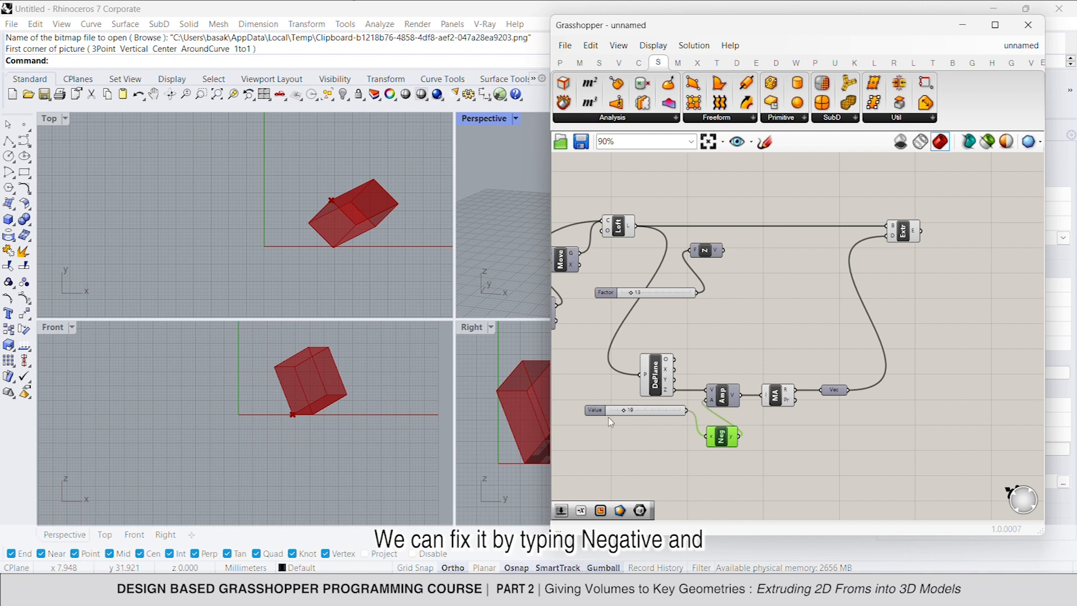
drag(623, 410, 622, 414)
click(776, 441)
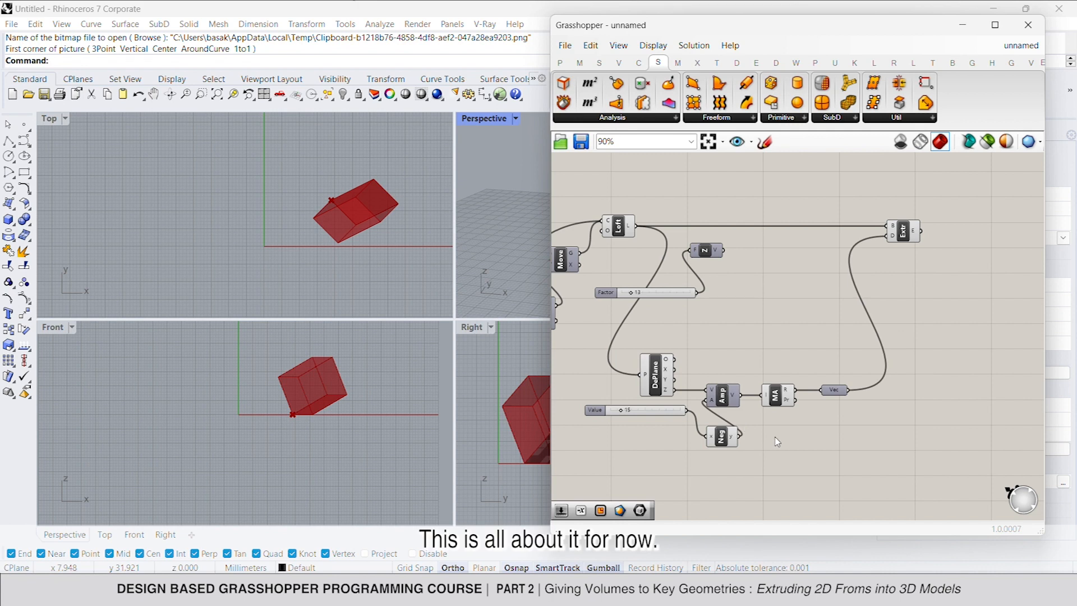